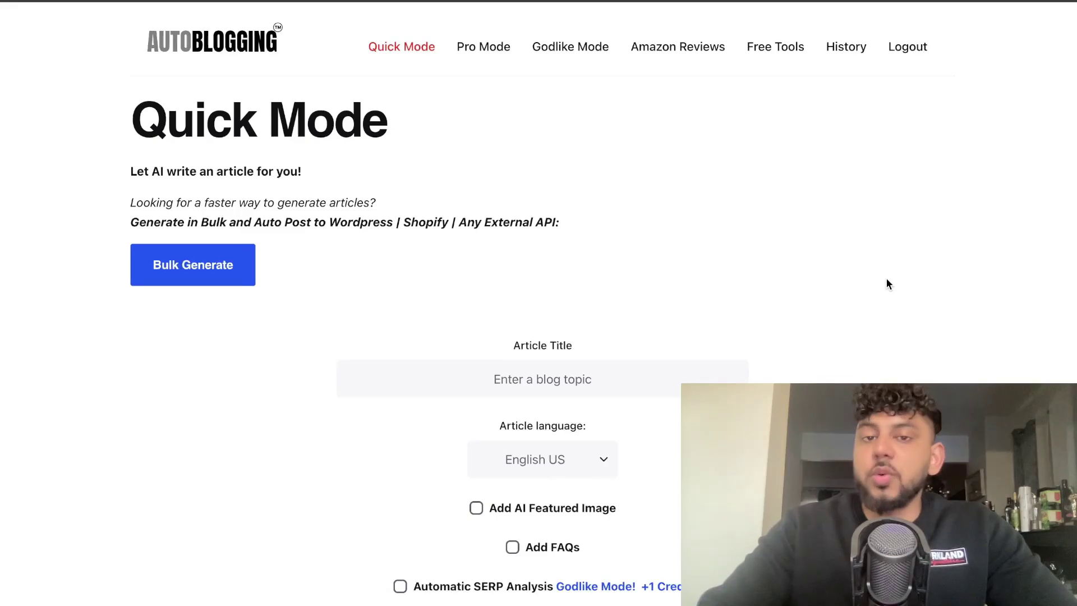
Switch from Quick Mode through Pro Mode to the Godlike Mode generator and scroll down its form.
{"action": "left_click", "coordinate": [414, 47]}
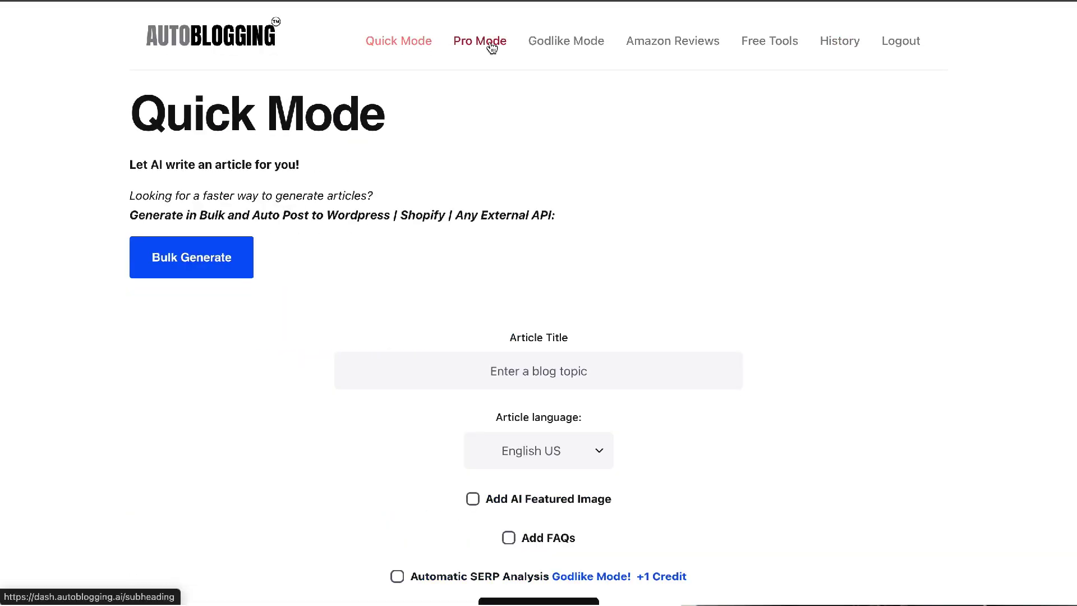
{"action": "left_click", "coordinate": [488, 43]}
{"action": "left_click", "coordinate": [569, 45]}
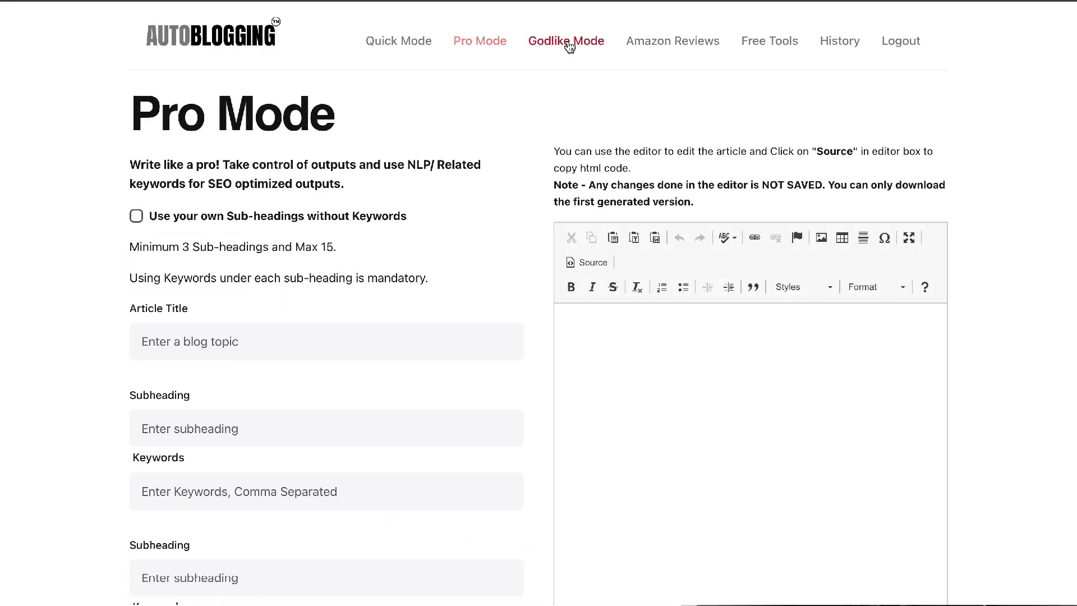
{"action": "scroll", "coordinate": [653, 194], "scroll_direction": "down", "scroll_amount": 3}
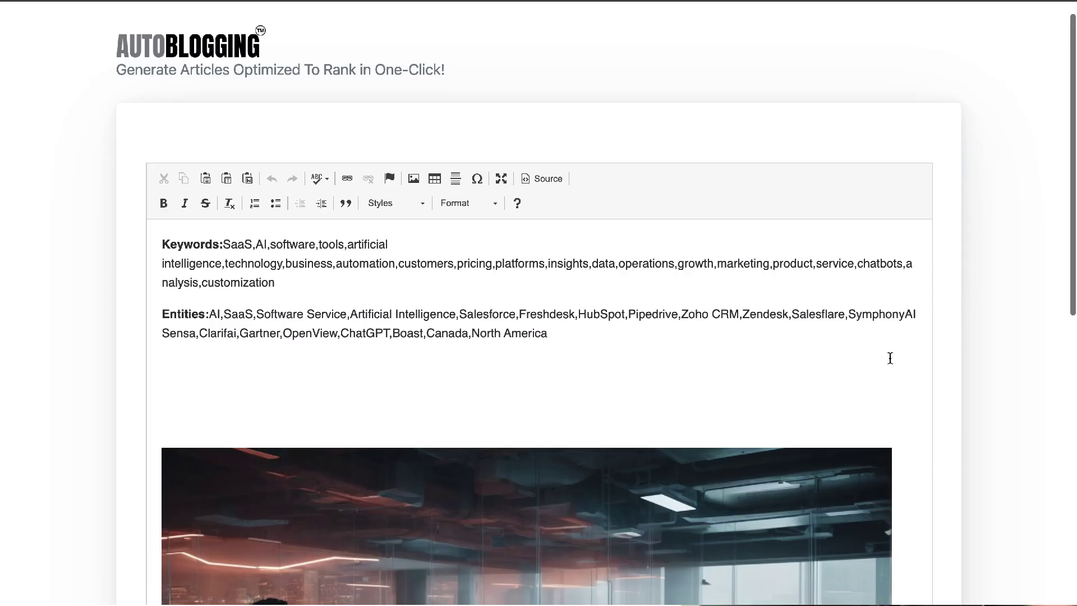
{"action": "scroll", "coordinate": [890, 356], "scroll_direction": "down", "scroll_amount": 5}
{"action": "scroll", "coordinate": [911, 383], "scroll_direction": "down", "scroll_amount": 6}
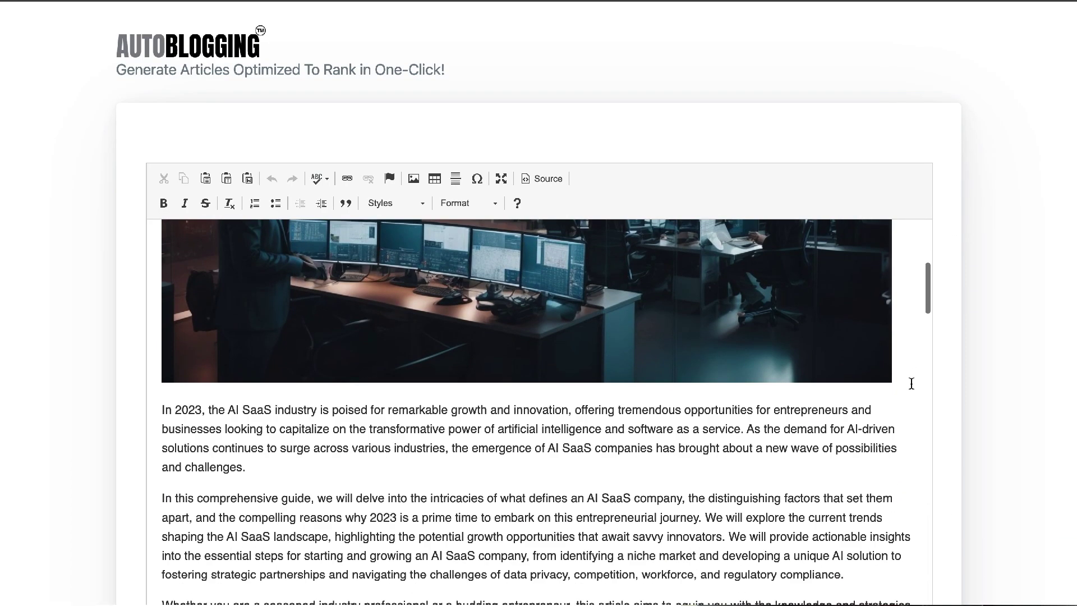
{"action": "scroll", "coordinate": [907, 383], "scroll_direction": "down", "scroll_amount": 10}
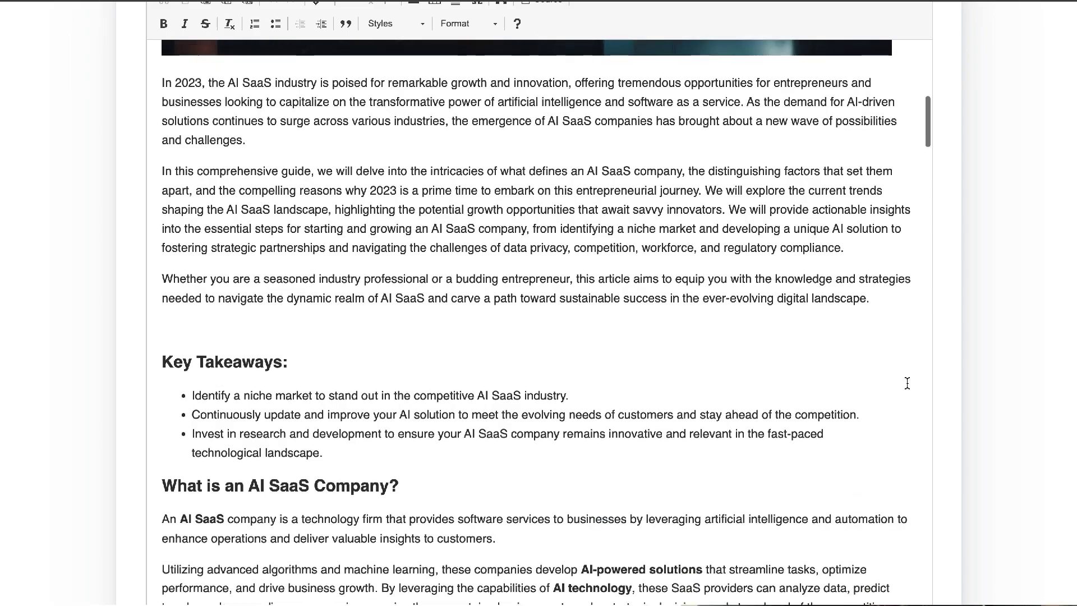
{"action": "scroll", "coordinate": [908, 384], "scroll_direction": "down", "scroll_amount": 9}
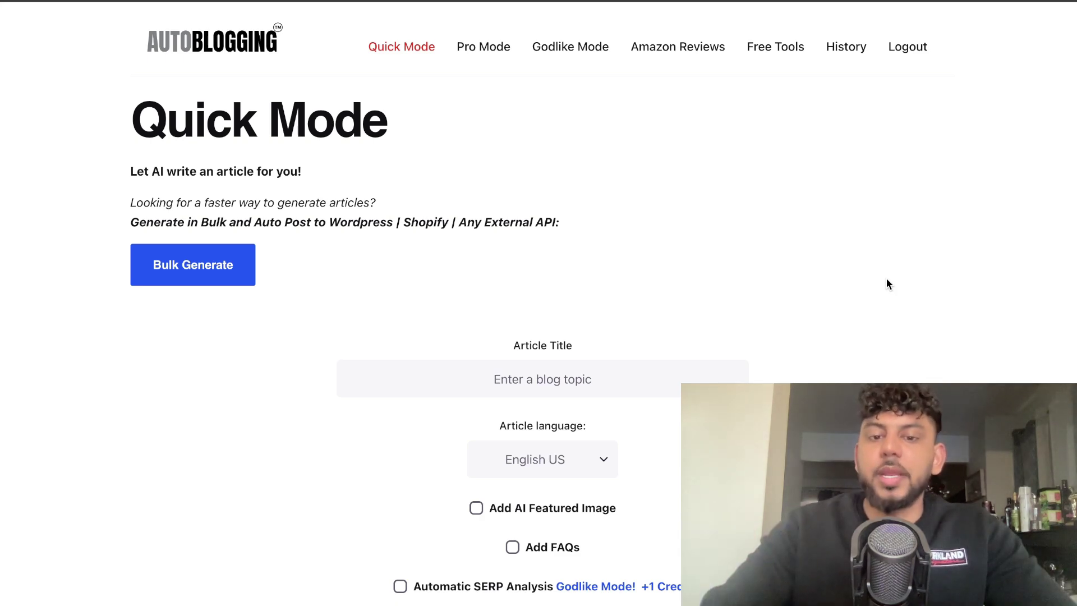
{"action": "scroll", "coordinate": [725, 235], "scroll_direction": "down", "scroll_amount": 3}
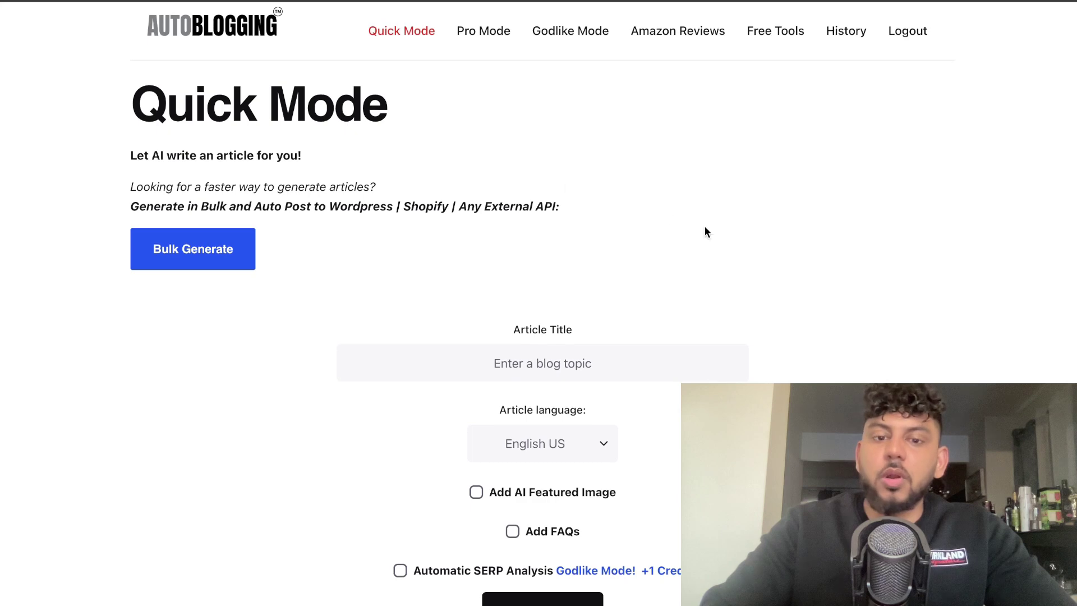
Scroll back to the top, then reopen Godlike Mode from the Pro Mode navigation.
{"action": "scroll", "coordinate": [725, 234], "scroll_direction": "up", "scroll_amount": 1}
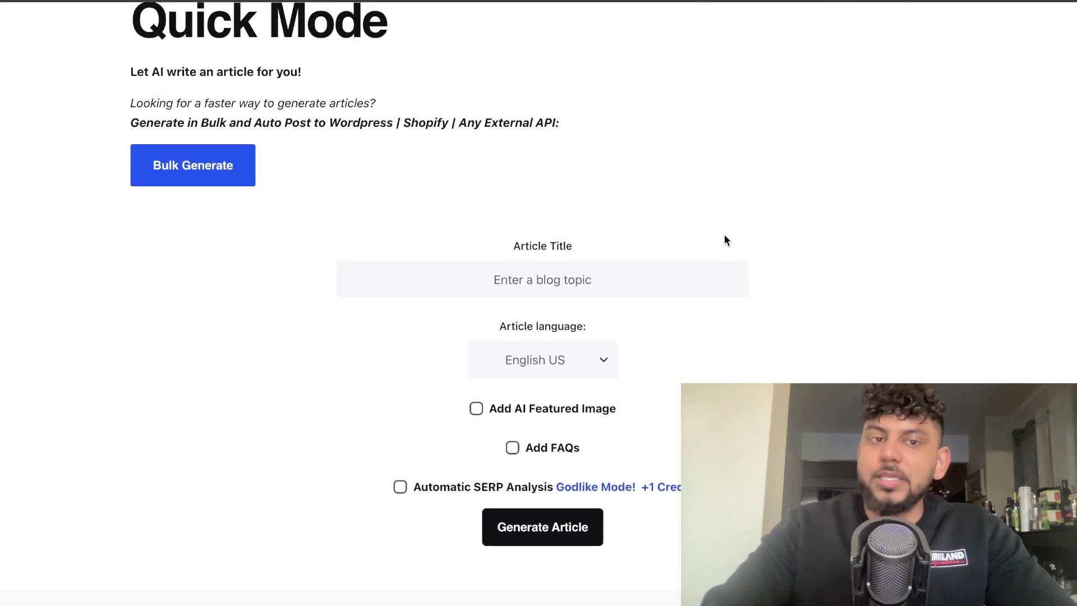
{"action": "scroll", "coordinate": [725, 235], "scroll_direction": "up", "scroll_amount": 2}
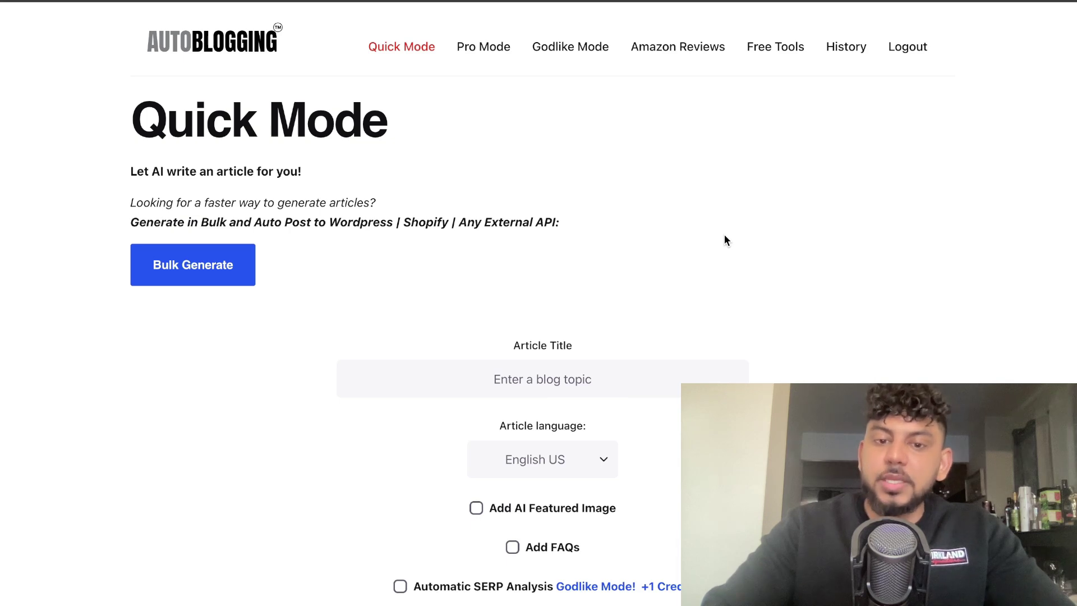
{"action": "scroll", "coordinate": [725, 240], "scroll_direction": "down", "scroll_amount": 1}
{"action": "scroll", "coordinate": [668, 258], "scroll_direction": "up", "scroll_amount": 1}
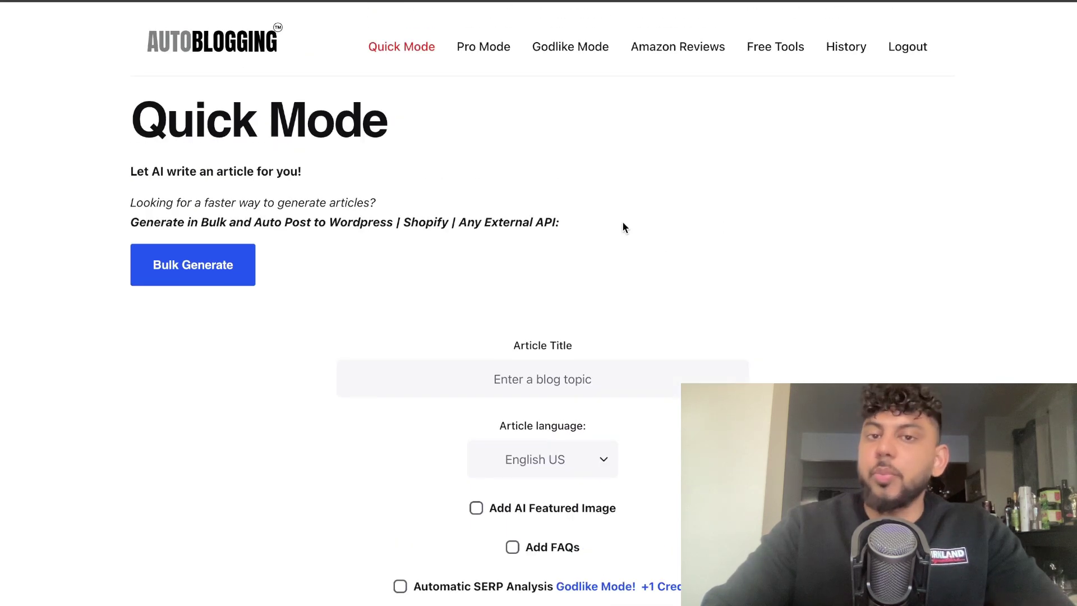
{"action": "scroll", "coordinate": [624, 224], "scroll_direction": "down", "scroll_amount": 1}
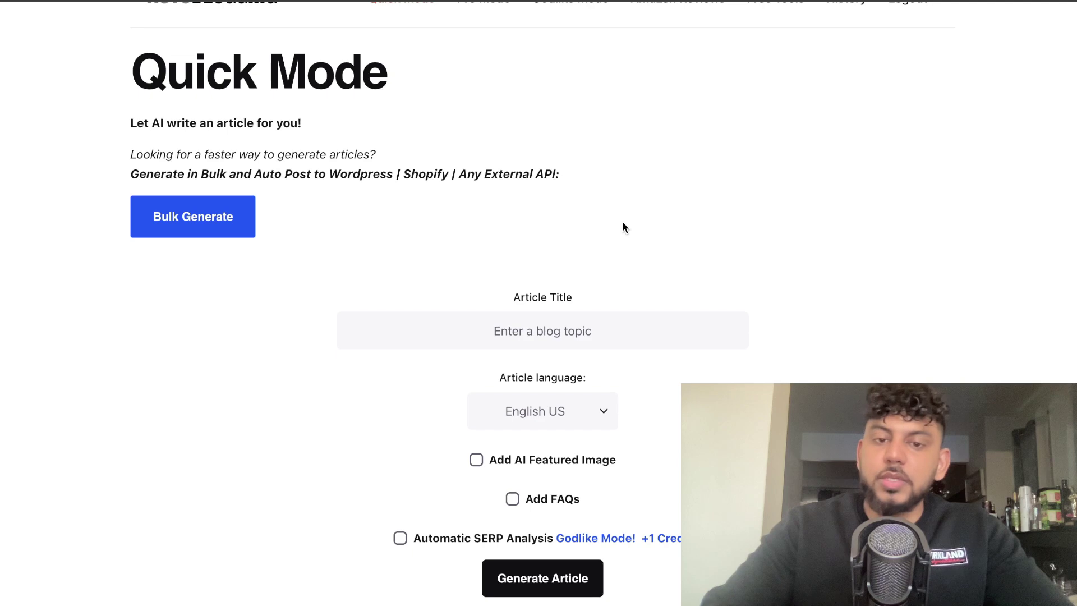
{"action": "scroll", "coordinate": [565, 211], "scroll_direction": "up", "scroll_amount": 1}
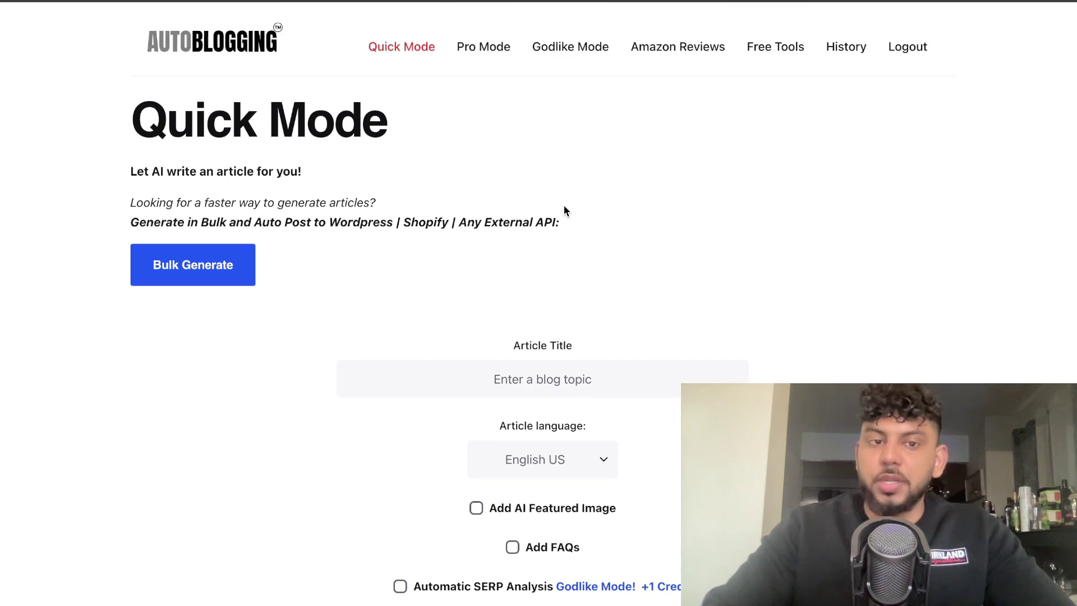
{"action": "left_click", "coordinate": [490, 47]}
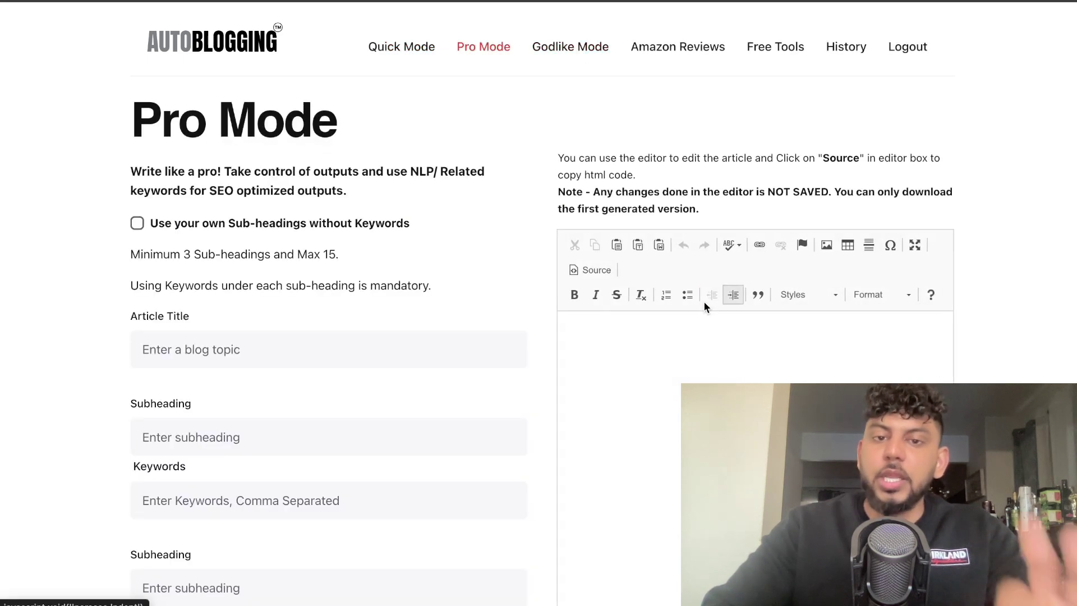
{"action": "left_click", "coordinate": [563, 51]}
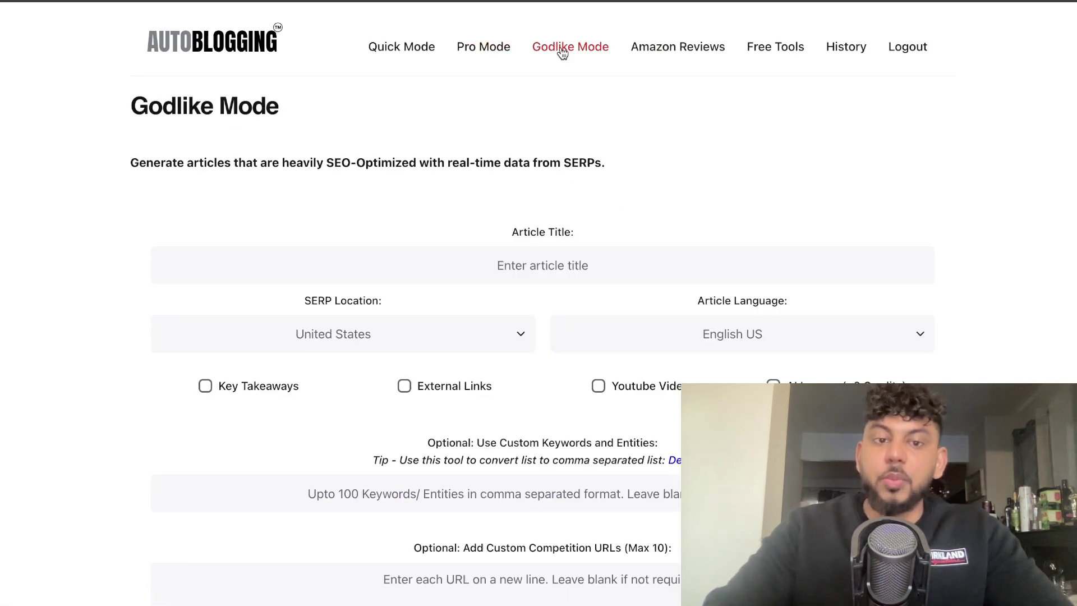
Paste 'How to start and grow an ai saas company in 2023' as the article title and review the form.
{"action": "scroll", "coordinate": [601, 185], "scroll_direction": "down", "scroll_amount": 1}
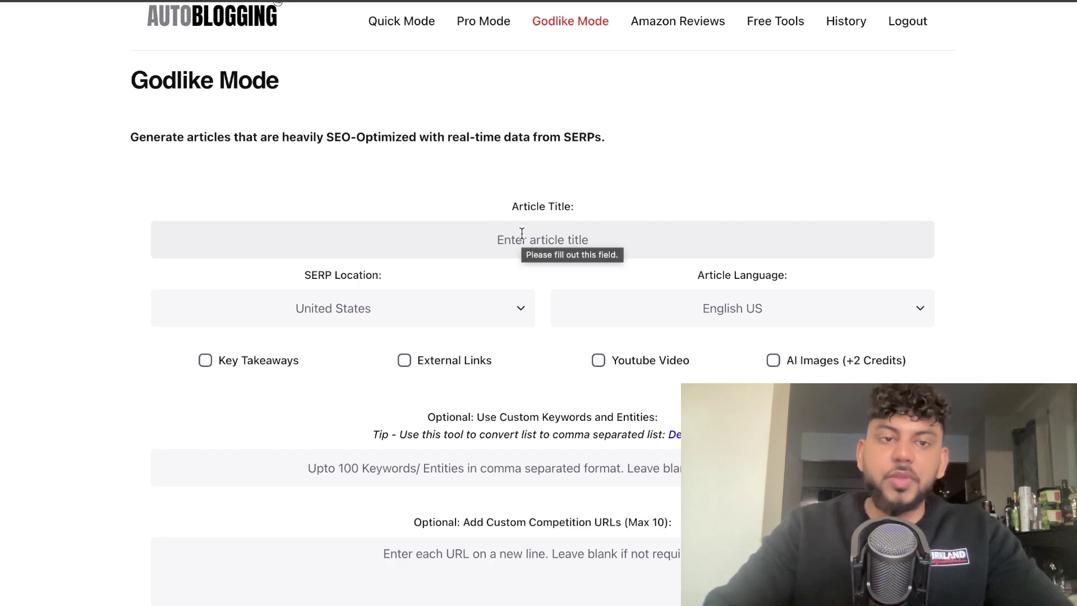
{"action": "type", "text": "How to start and grow an ai saas company in 2023"}
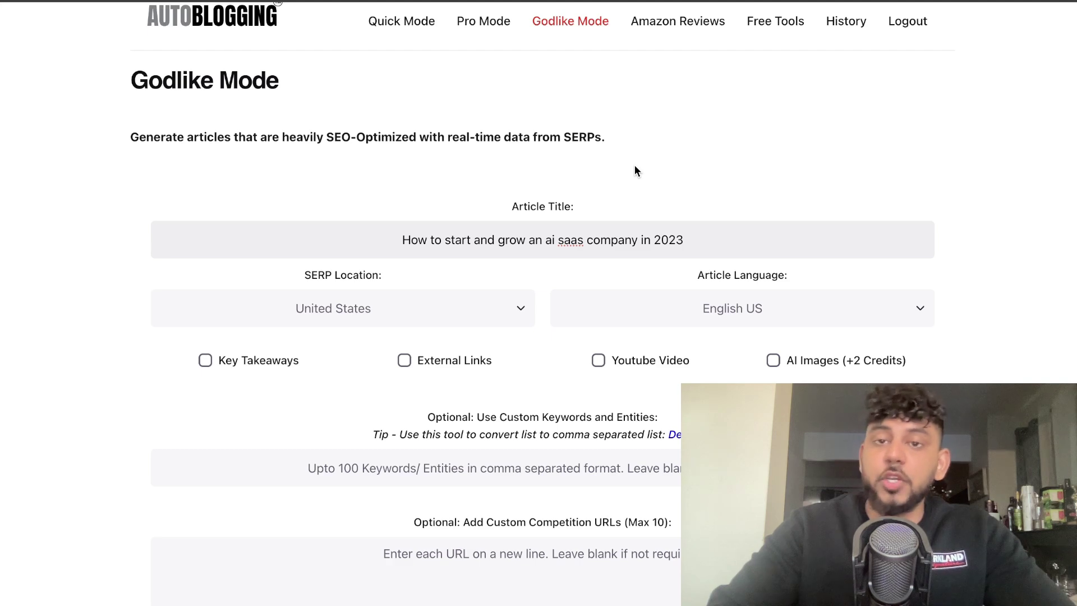
{"action": "scroll", "coordinate": [635, 167], "scroll_direction": "down", "scroll_amount": 1}
{"action": "scroll", "coordinate": [635, 167], "scroll_direction": "down", "scroll_amount": 1}
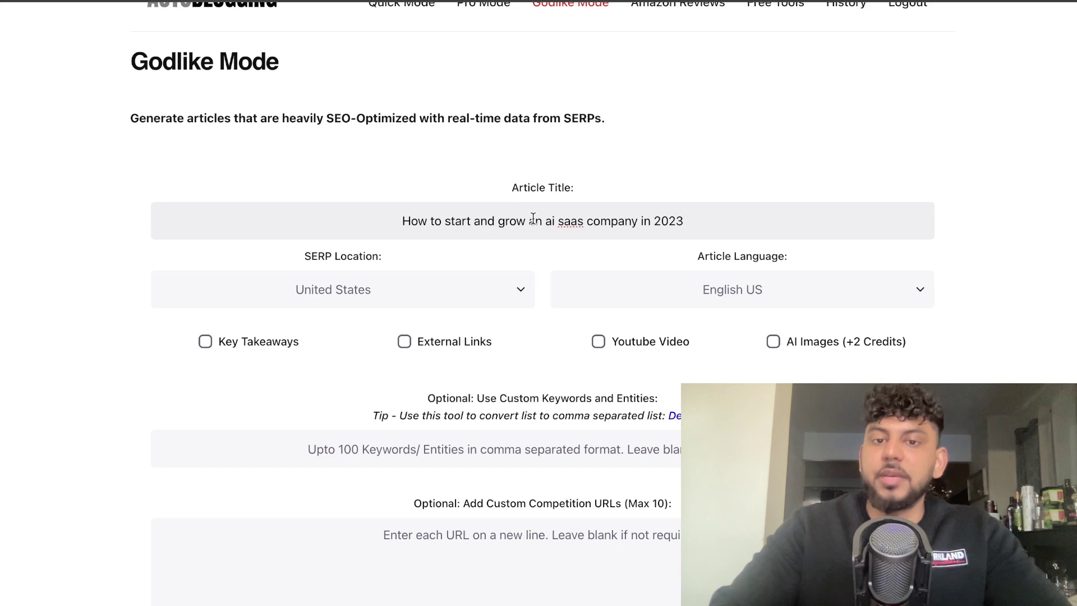
{"action": "scroll", "coordinate": [533, 218], "scroll_direction": "down", "scroll_amount": 1}
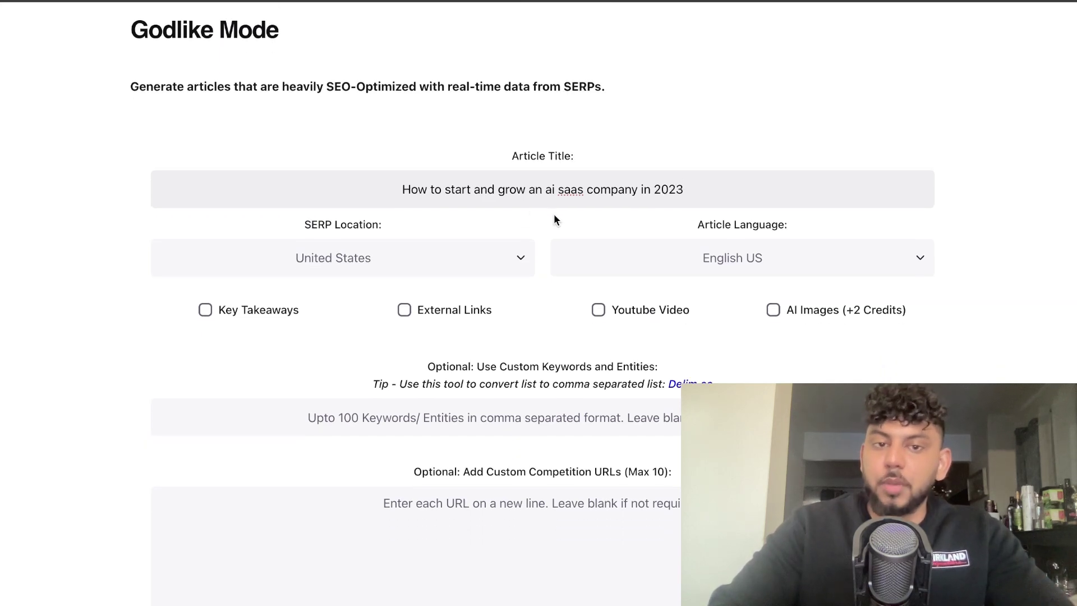
{"action": "scroll", "coordinate": [554, 216], "scroll_direction": "down", "scroll_amount": 1}
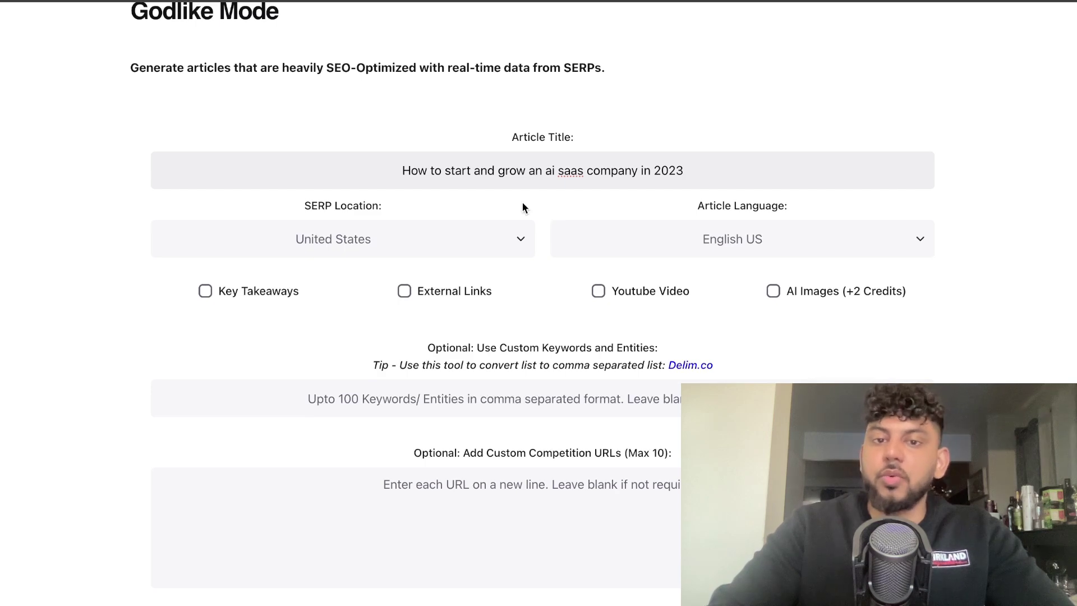
{"action": "scroll", "coordinate": [523, 203], "scroll_direction": "down", "scroll_amount": 2}
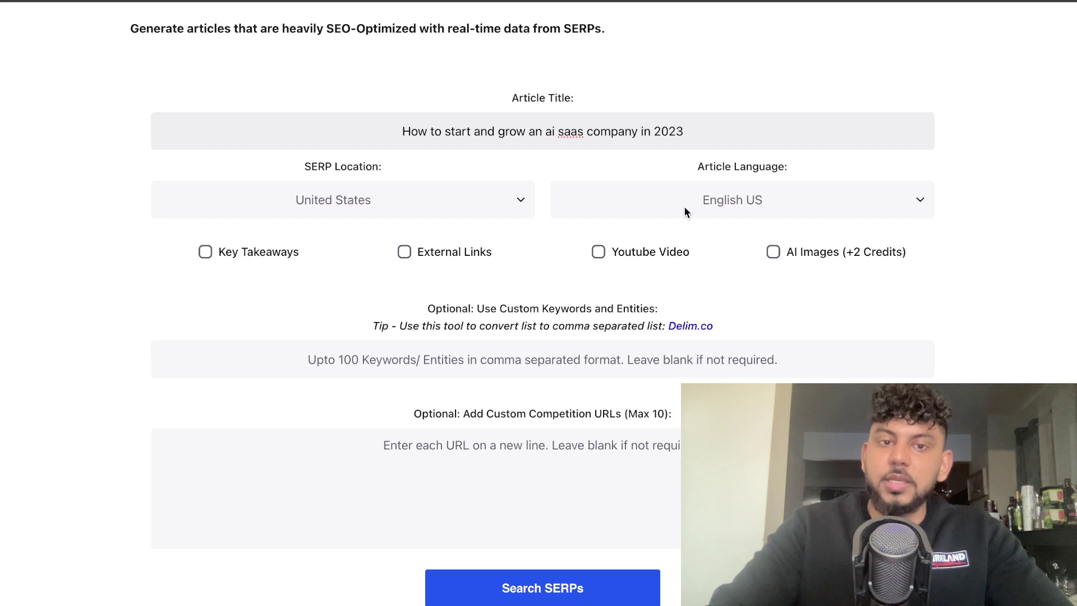
{"action": "scroll", "coordinate": [651, 247], "scroll_direction": "up", "scroll_amount": 1}
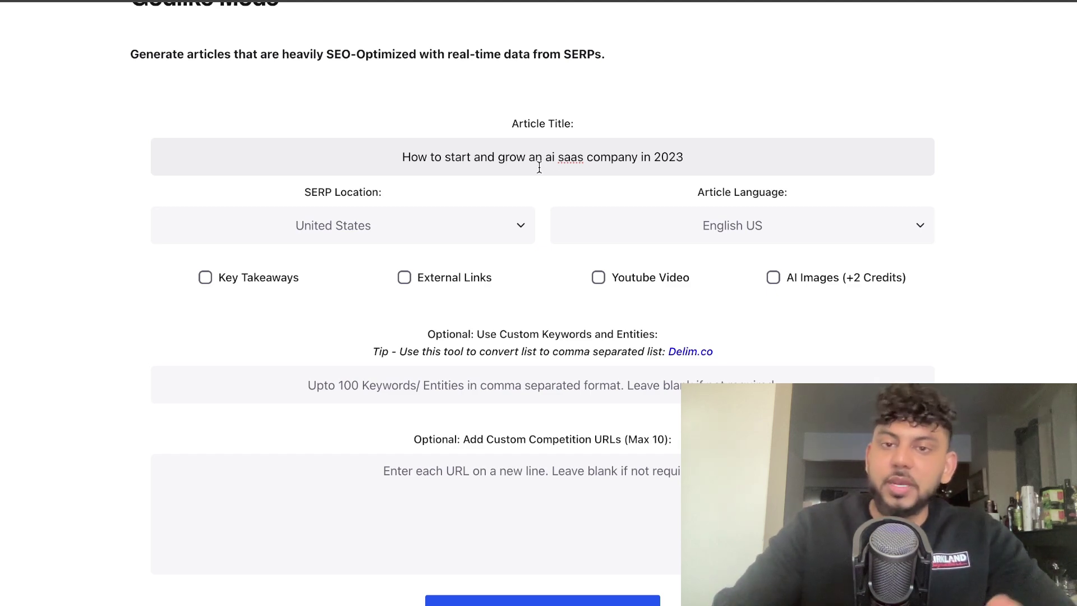
{"action": "scroll", "coordinate": [539, 168], "scroll_direction": "down", "scroll_amount": 2}
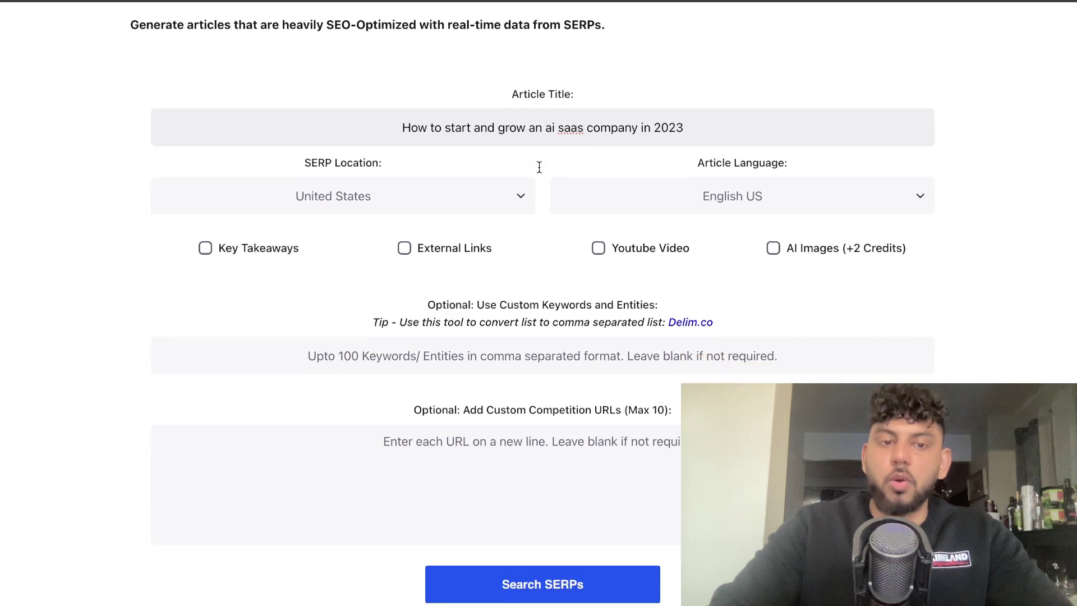
Enable the Key Takeaways, External Links, YouTube Video and AI Images add-ons.
{"action": "left_click", "coordinate": [206, 231]}
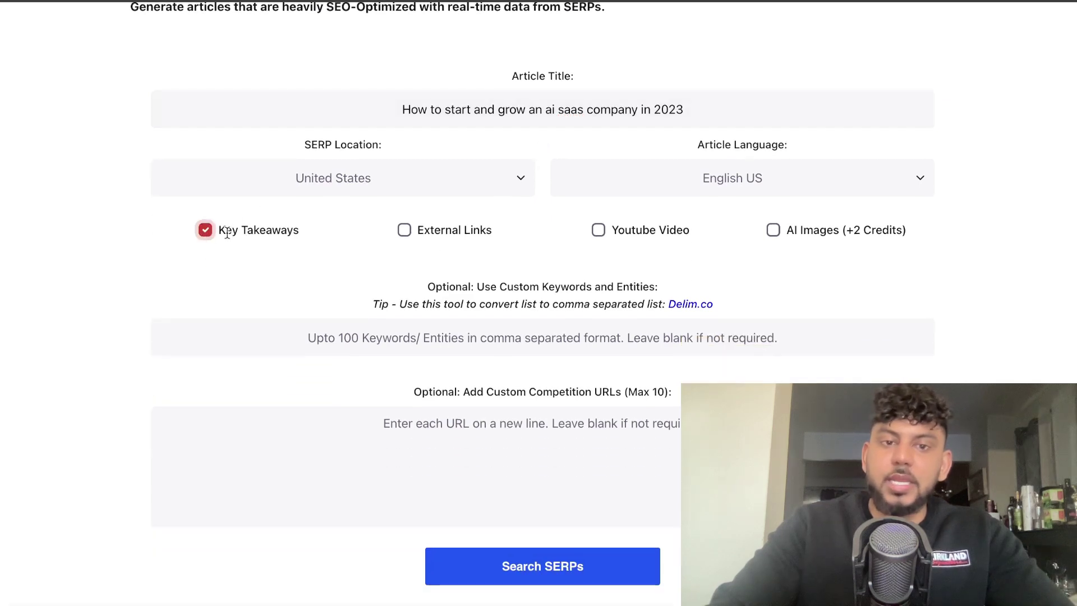
{"action": "left_click", "coordinate": [404, 231]}
{"action": "left_click", "coordinate": [598, 231]}
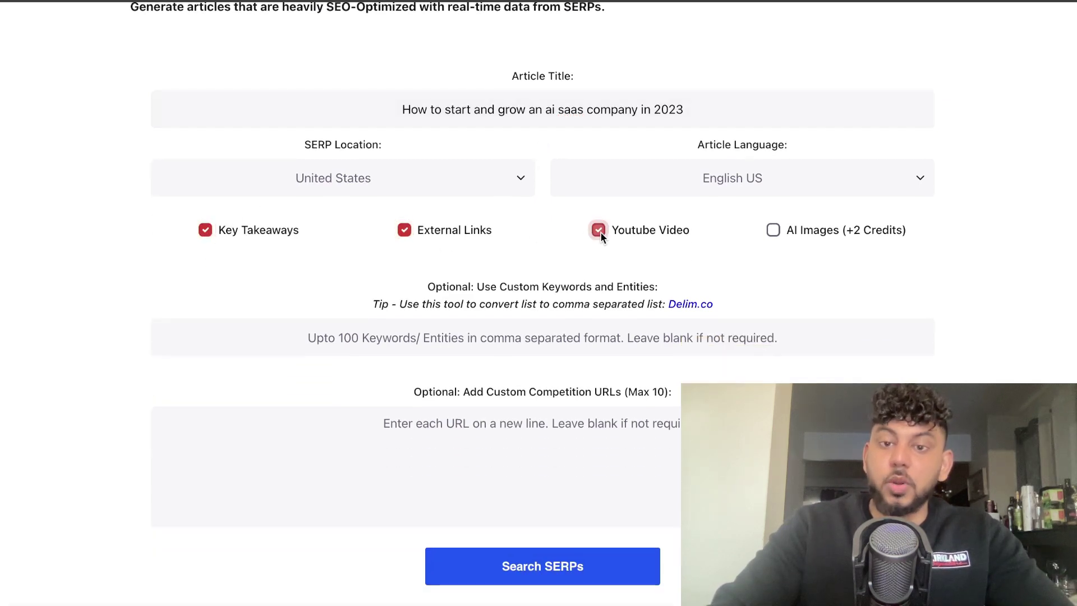
{"action": "left_click", "coordinate": [774, 231]}
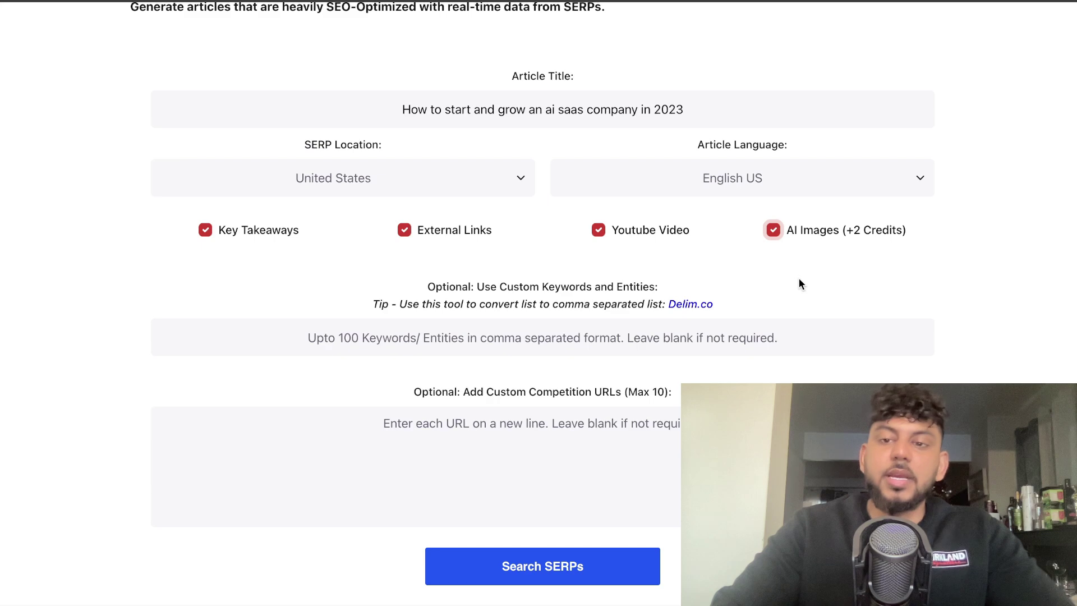
{"action": "scroll", "coordinate": [799, 283], "scroll_direction": "down", "scroll_amount": 1}
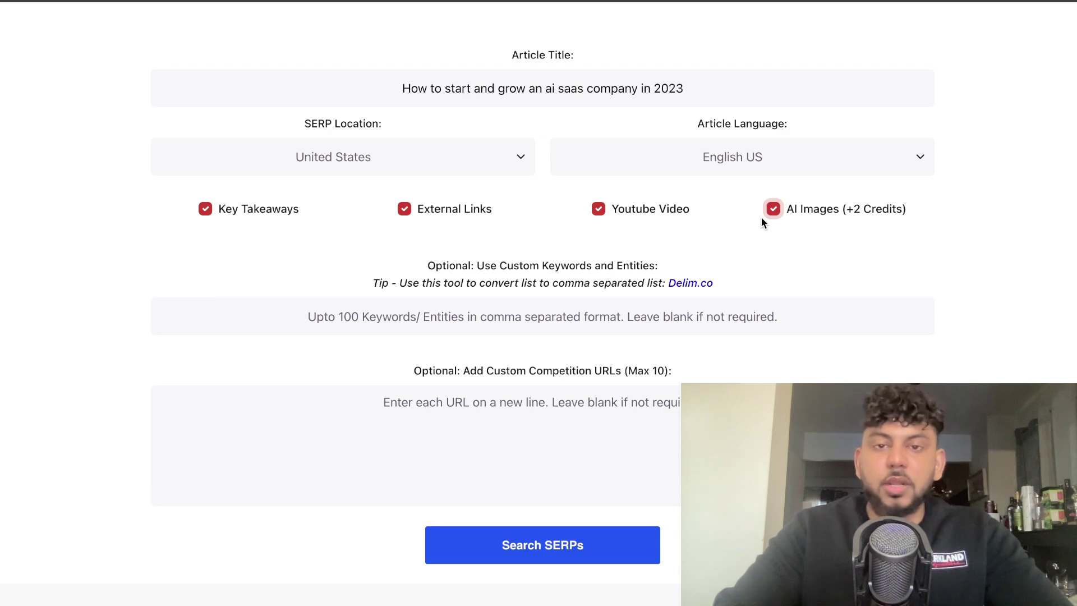
{"action": "scroll", "coordinate": [762, 221], "scroll_direction": "down", "scroll_amount": 1}
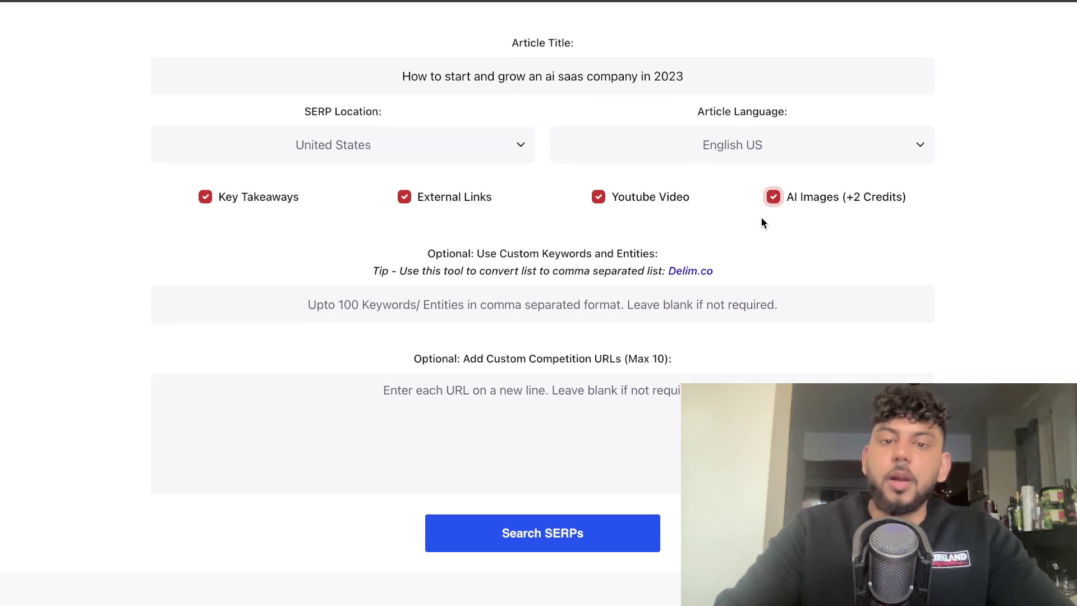
{"action": "scroll", "coordinate": [666, 214], "scroll_direction": "up", "scroll_amount": 3}
{"action": "scroll", "coordinate": [665, 247], "scroll_direction": "down", "scroll_amount": 1}
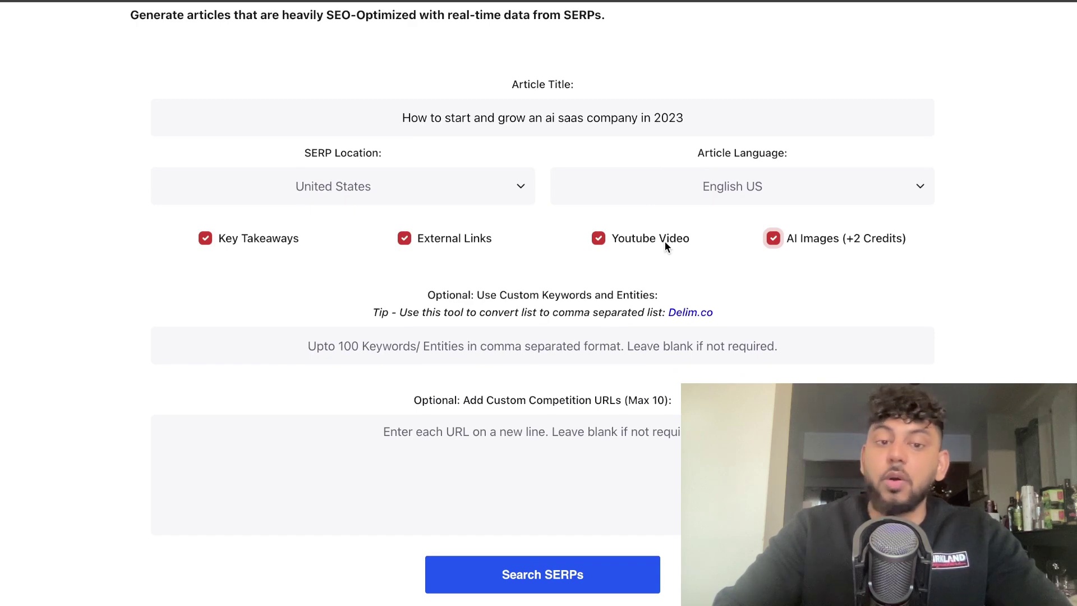
{"action": "scroll", "coordinate": [665, 241], "scroll_direction": "down", "scroll_amount": 2}
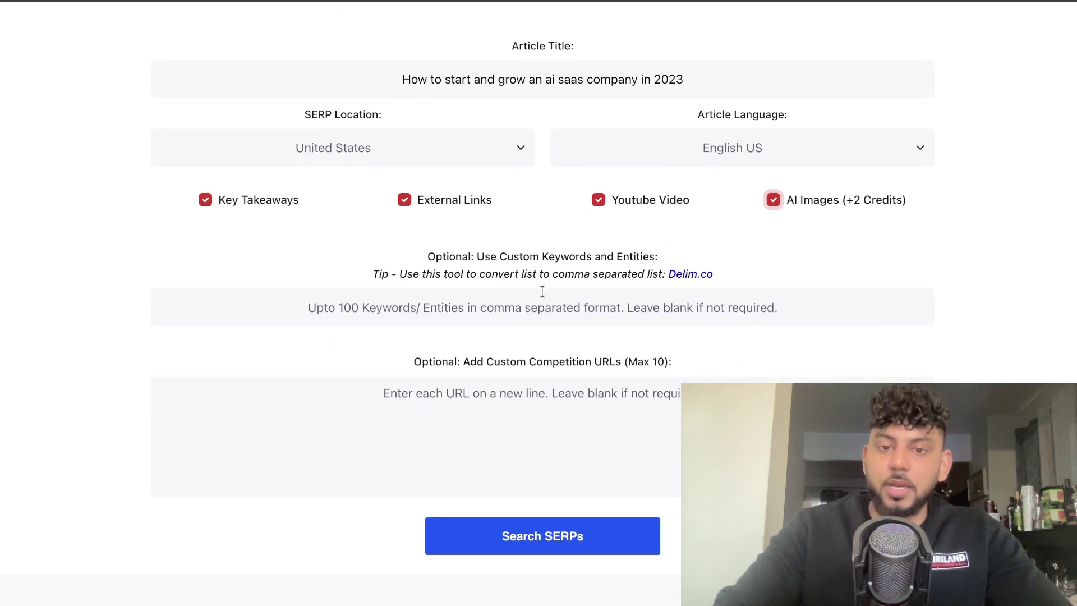
Check the Custom Competition URLs box, then select the whole article title.
{"action": "left_click_drag", "start_coordinate": [480, 261], "coordinate": [557, 257]}
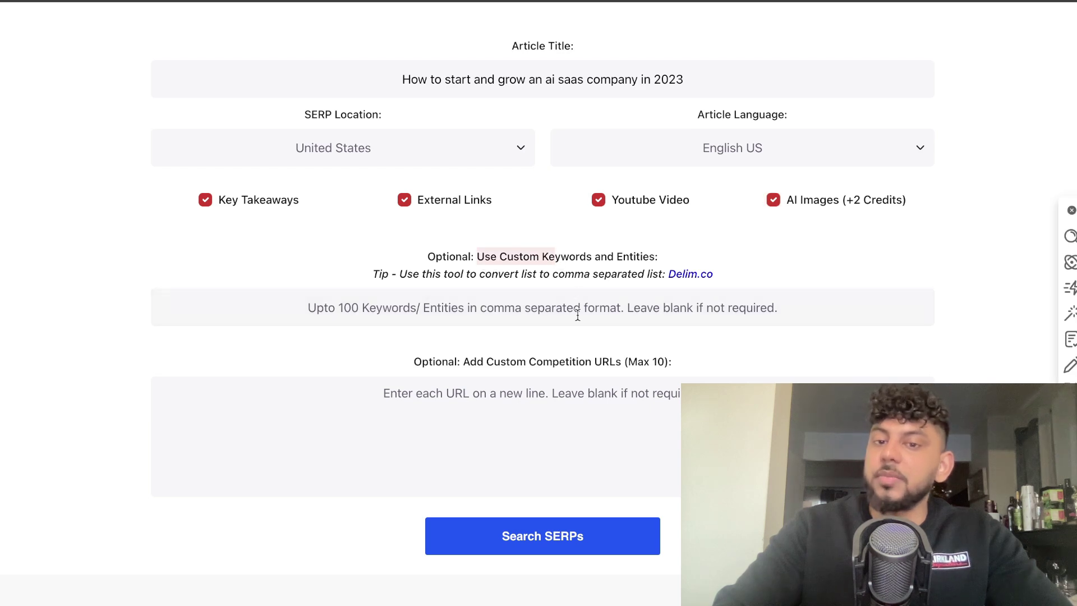
{"action": "scroll", "coordinate": [578, 315], "scroll_direction": "down", "scroll_amount": 1}
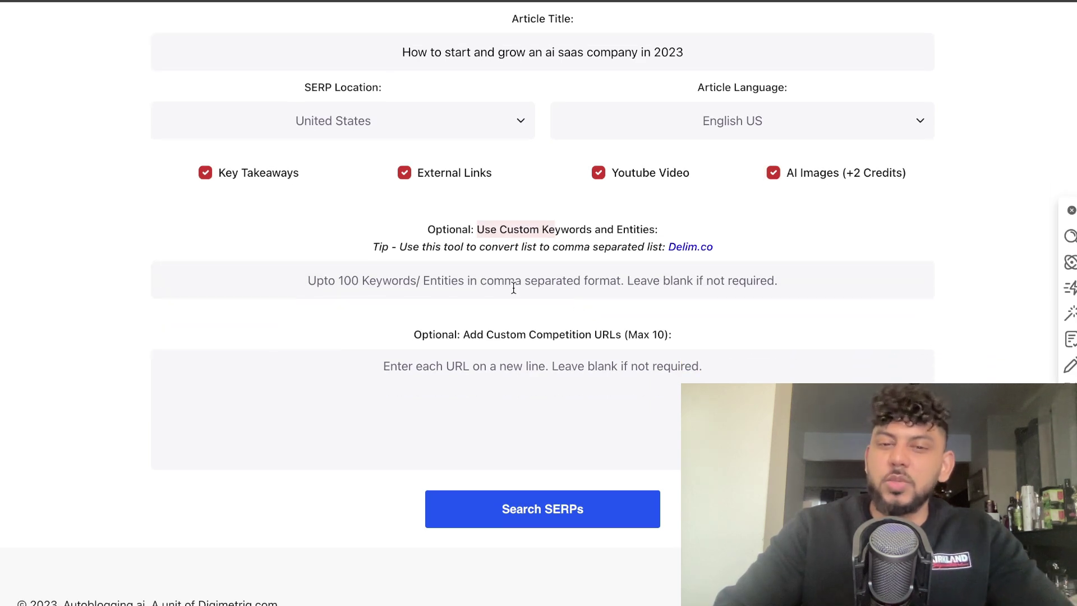
{"action": "scroll", "coordinate": [513, 288], "scroll_direction": "down", "scroll_amount": 1}
{"action": "left_click", "coordinate": [492, 366]}
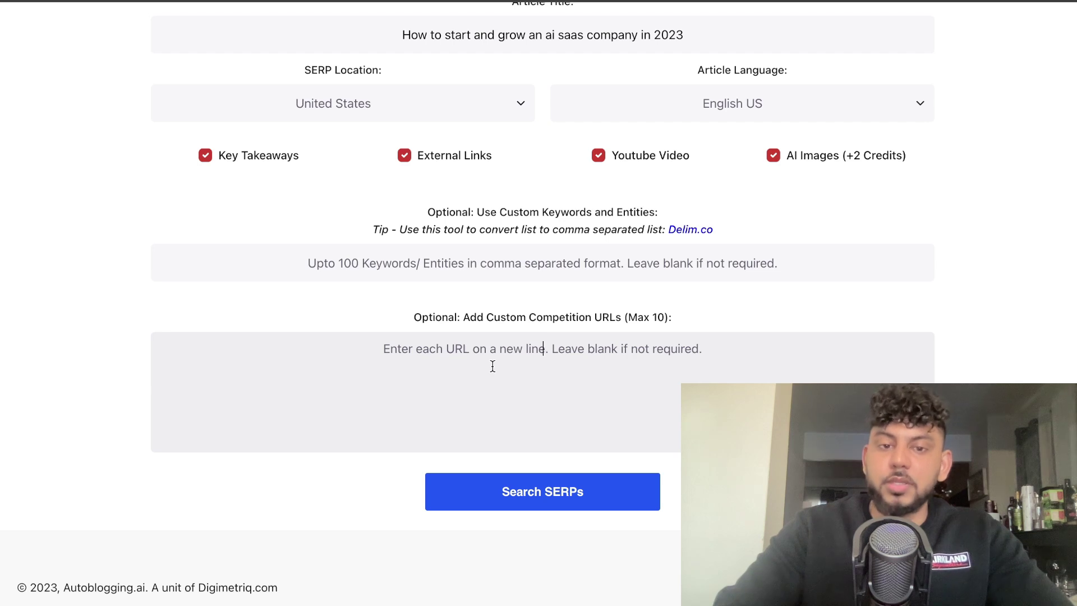
{"action": "scroll", "coordinate": [626, 156], "scroll_direction": "up", "scroll_amount": 5}
{"action": "triple_click", "coordinate": [502, 263]}
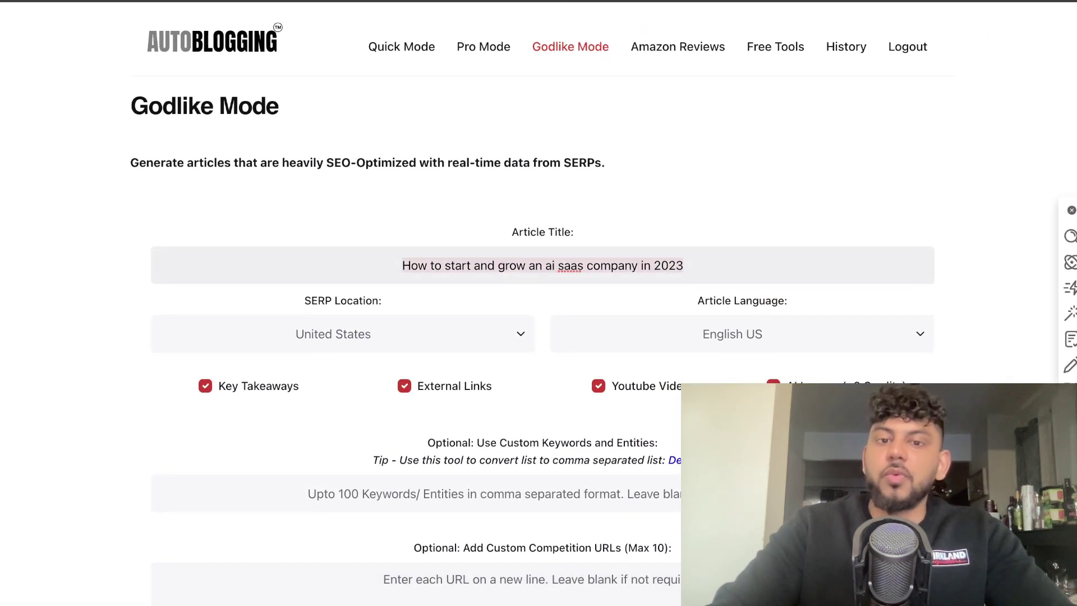
Copy the article title and run a Google search for it in a new tab.
{"action": "key", "text": "ctrl+c"}
{"action": "key", "text": "ctrl+t"}
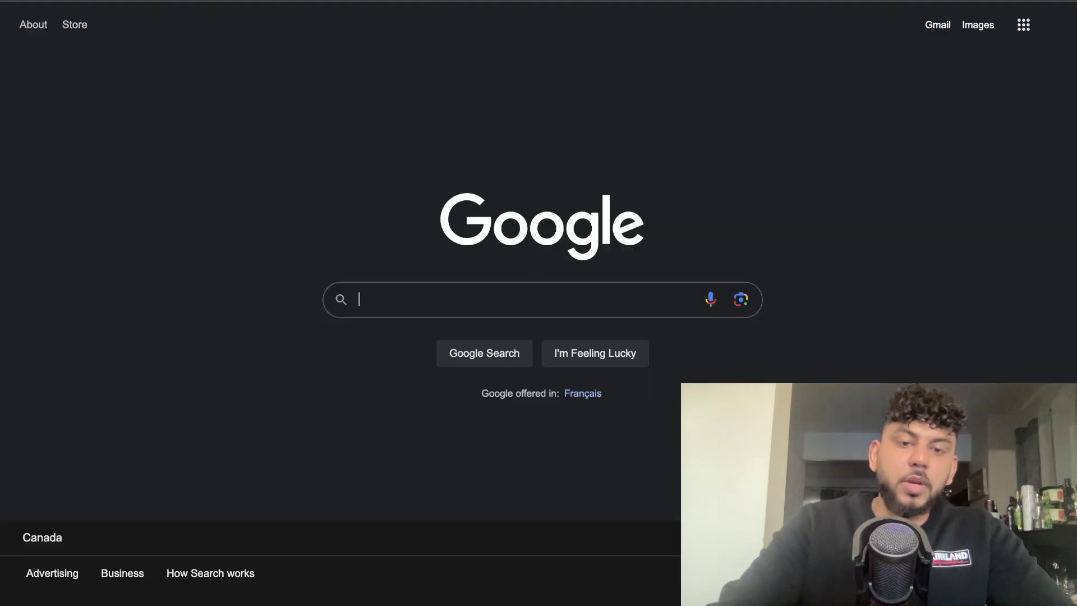
{"action": "key", "text": "ctrl+v"}
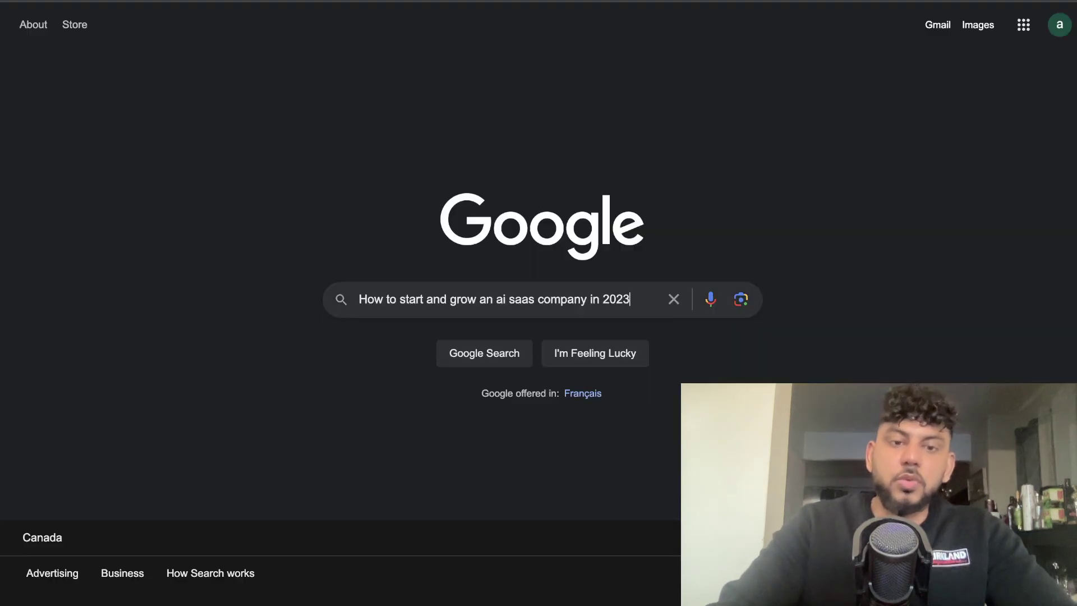
{"action": "key", "text": "Return"}
Copy the link address of the Medium result about starting an AI SaaS business.
{"action": "scroll", "coordinate": [510, 170], "scroll_direction": "down", "scroll_amount": 4}
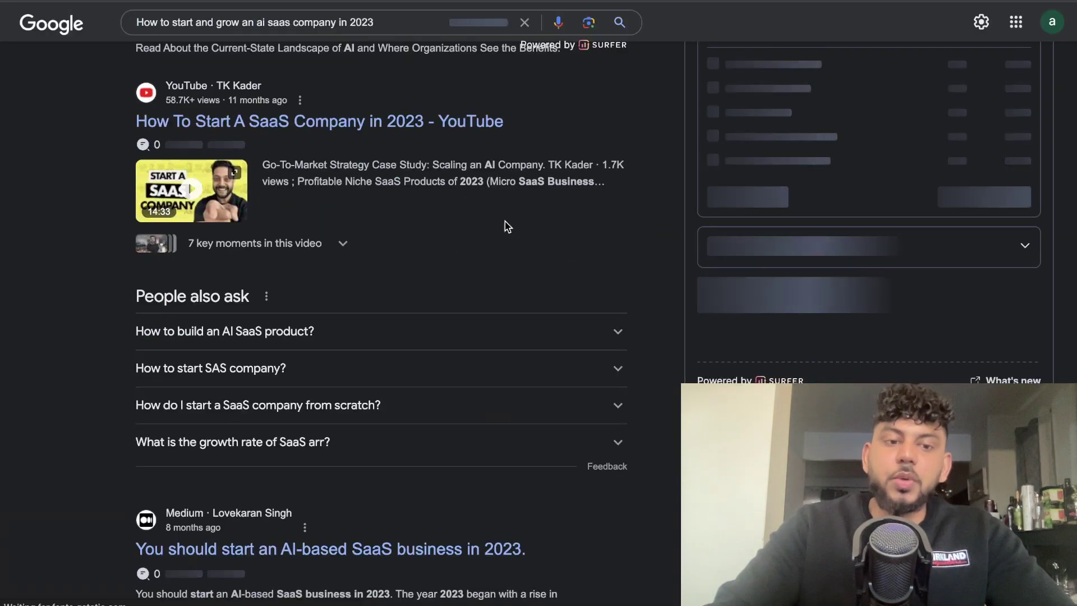
{"action": "scroll", "coordinate": [508, 226], "scroll_direction": "down", "scroll_amount": 5}
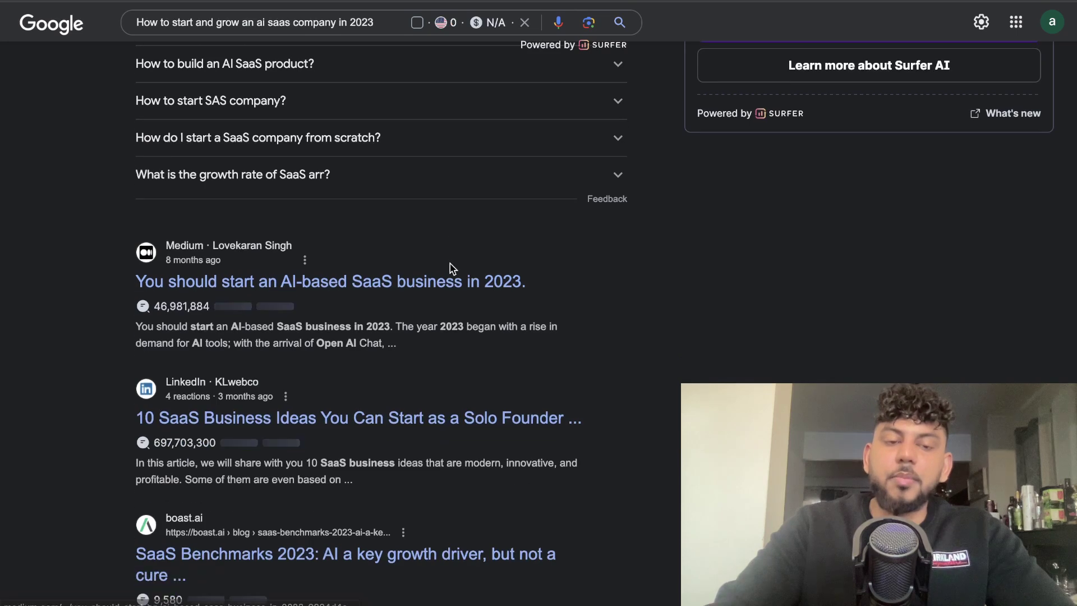
{"action": "scroll", "coordinate": [617, 336], "scroll_direction": "down", "scroll_amount": 1}
{"action": "right_click", "coordinate": [390, 253]}
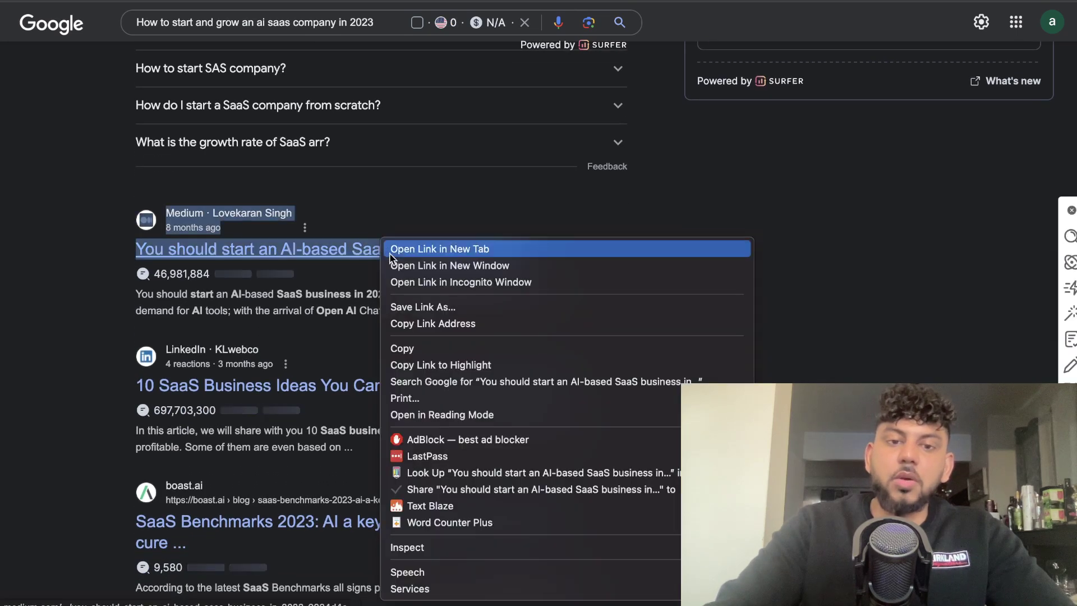
{"action": "left_click", "coordinate": [415, 324]}
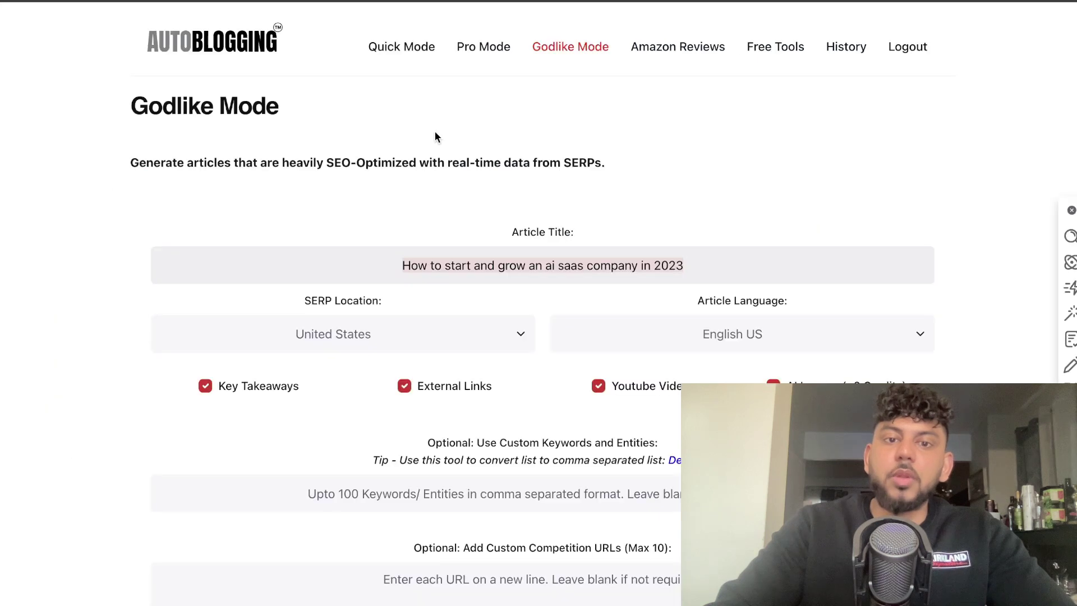
Paste the Medium article URL into Custom Competition URLs on its own line.
{"action": "scroll", "coordinate": [594, 313], "scroll_direction": "down", "scroll_amount": 5}
{"action": "left_click", "coordinate": [581, 408]}
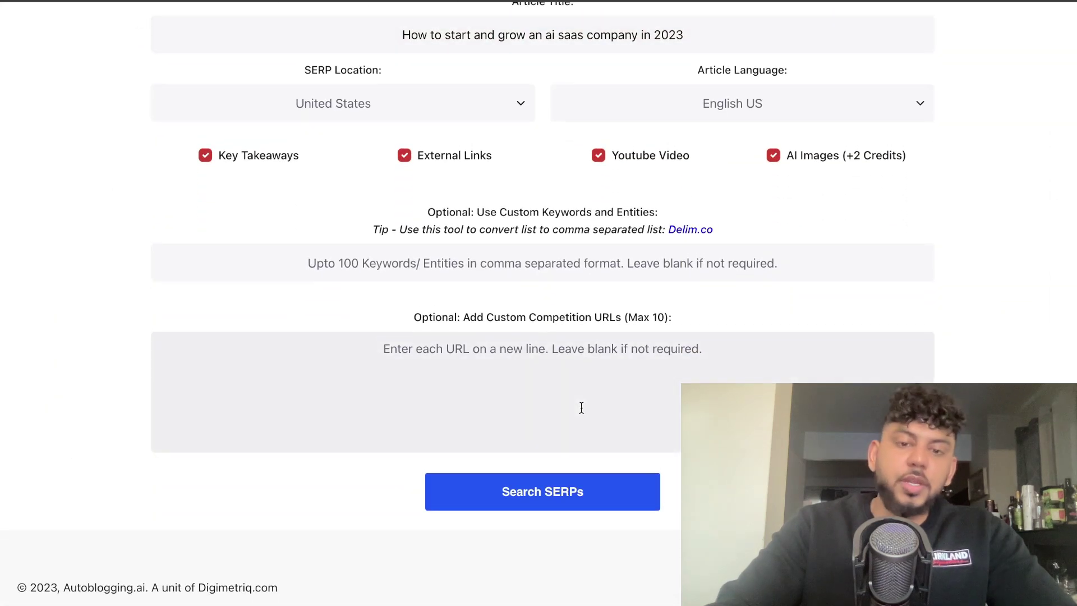
{"action": "key", "text": "ctrl+v"}
{"action": "key", "text": "Return"}
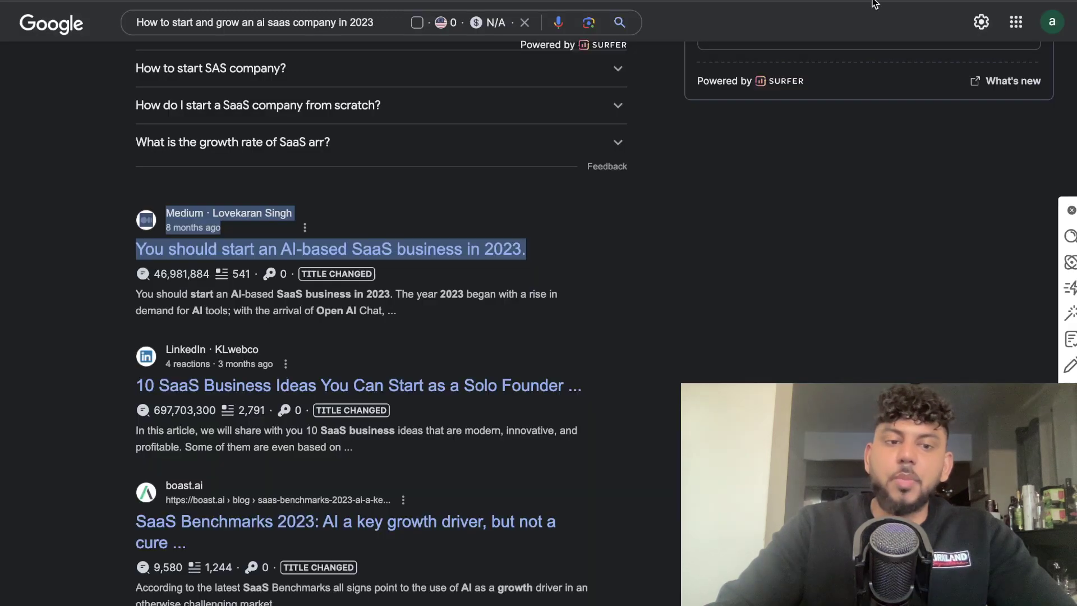
Add the boast.ai article URL on the second line and run Search SERPs.
{"action": "scroll", "coordinate": [382, 314], "scroll_direction": "down", "scroll_amount": 1}
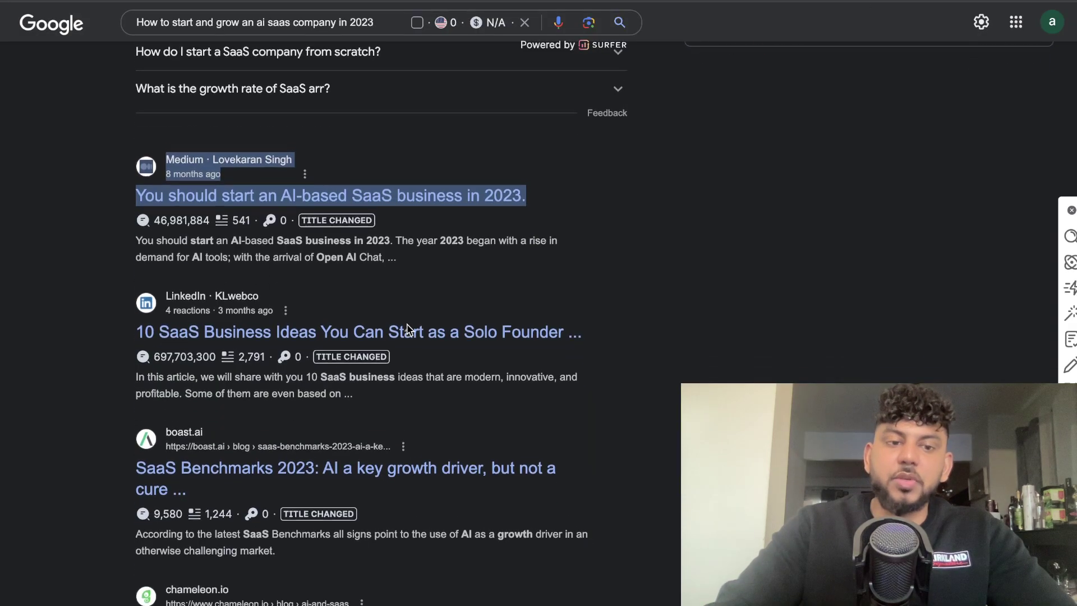
{"action": "right_click", "coordinate": [309, 464]}
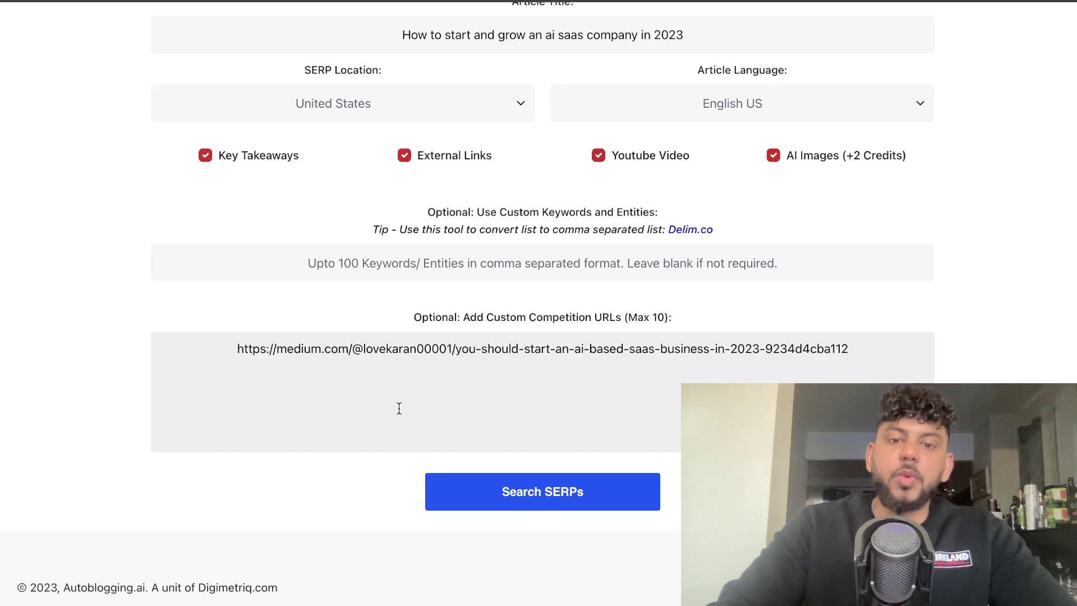
{"action": "key", "text": "ctrl+v"}
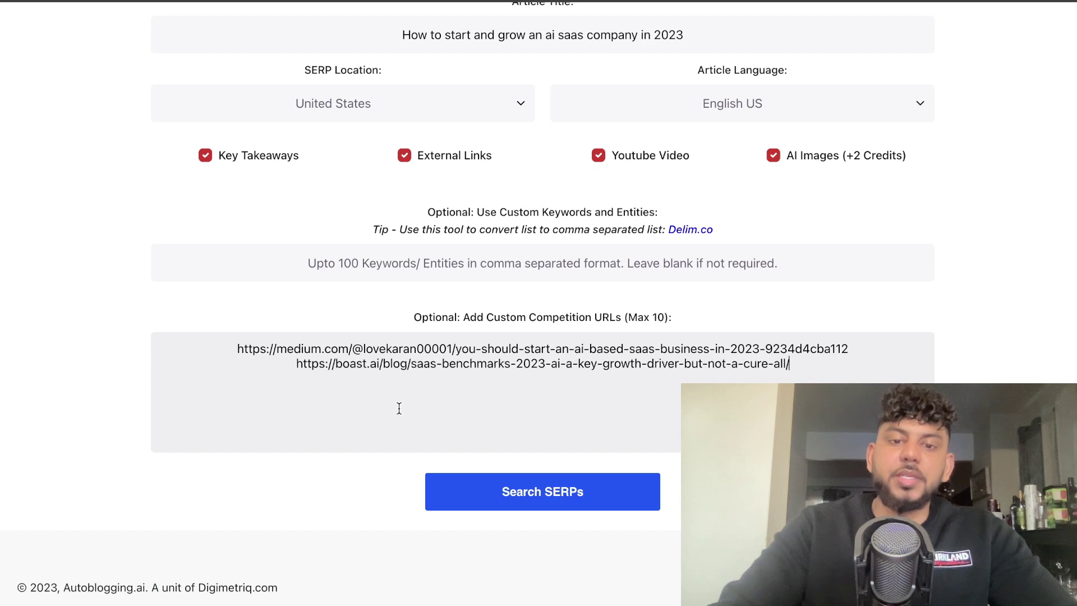
{"action": "scroll", "coordinate": [791, 252], "scroll_direction": "up", "scroll_amount": 2}
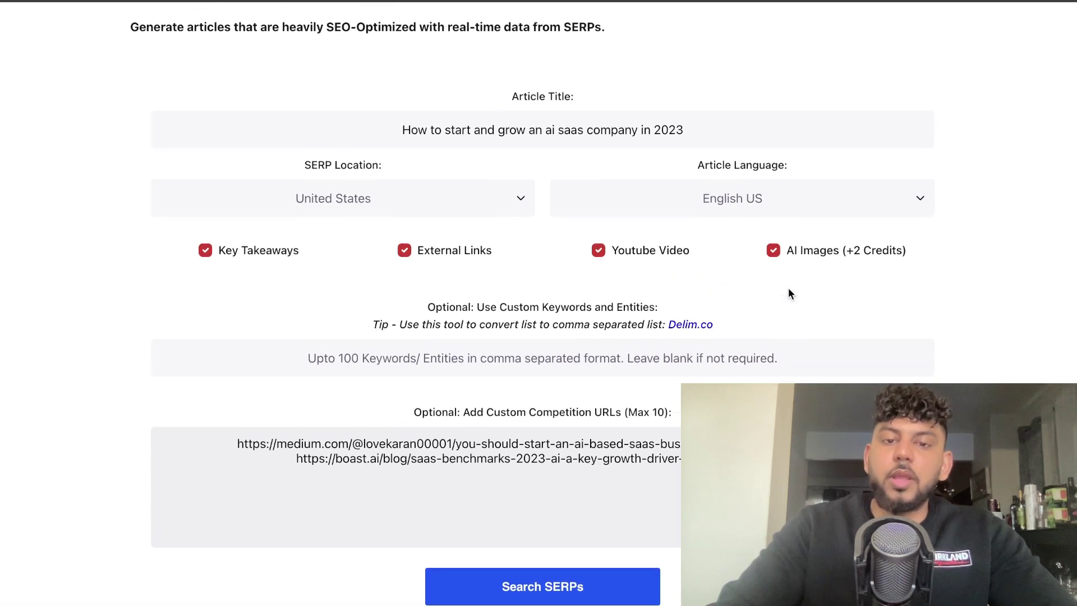
{"action": "scroll", "coordinate": [730, 337], "scroll_direction": "down", "scroll_amount": 2}
{"action": "left_click", "coordinate": [585, 522]}
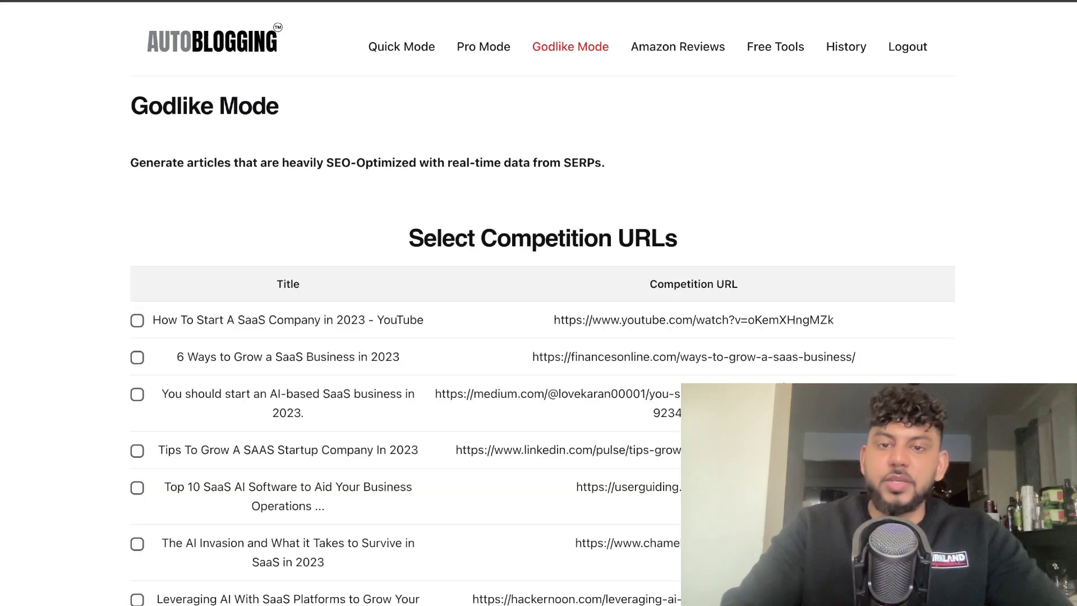
Select the '6 Ways to Grow a SaaS Business', 'Leveraging AI With SaaS Platforms' and 'Startup Growth Hack' competitors.
{"action": "scroll", "coordinate": [538, 303], "scroll_direction": "down", "scroll_amount": 1}
{"action": "scroll", "coordinate": [643, 263], "scroll_direction": "down", "scroll_amount": 3}
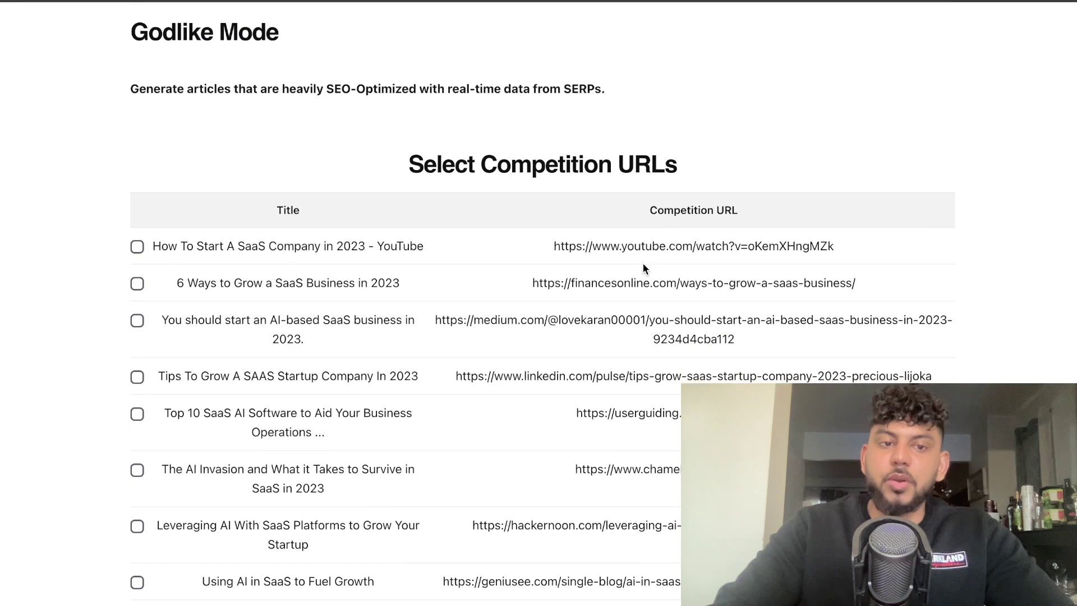
{"action": "scroll", "coordinate": [206, 296], "scroll_direction": "up", "scroll_amount": 2}
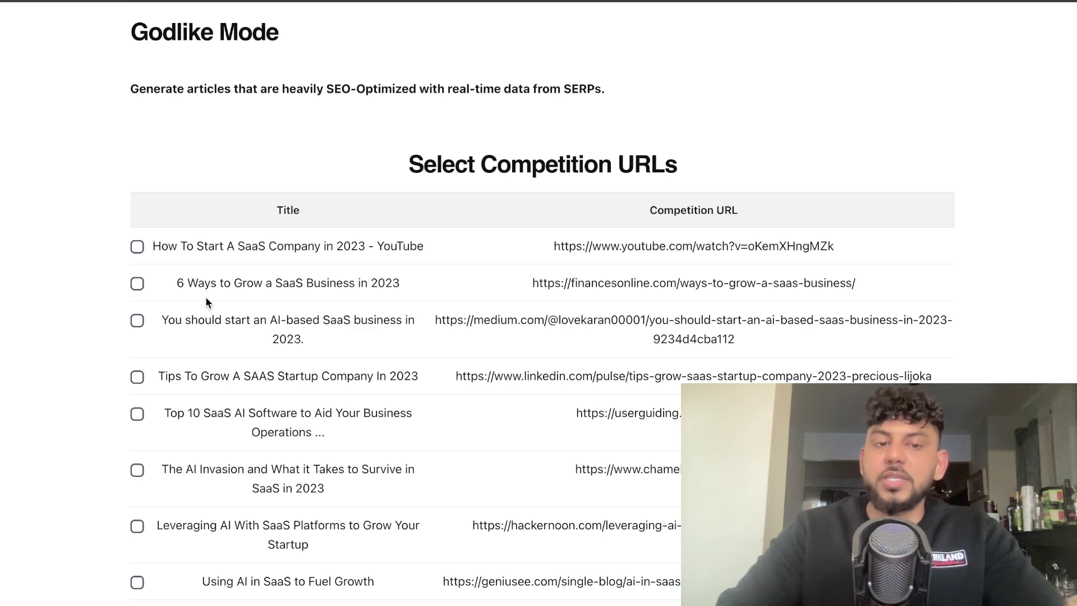
{"action": "scroll", "coordinate": [206, 297], "scroll_direction": "down", "scroll_amount": 1}
{"action": "left_click", "coordinate": [138, 262]}
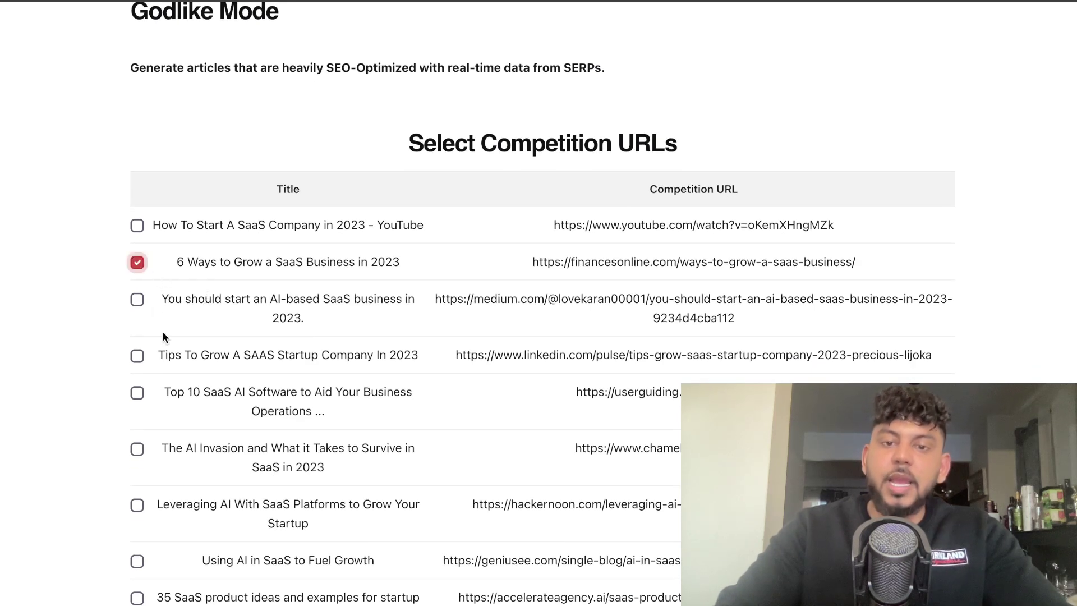
{"action": "scroll", "coordinate": [163, 332], "scroll_direction": "down", "scroll_amount": 1}
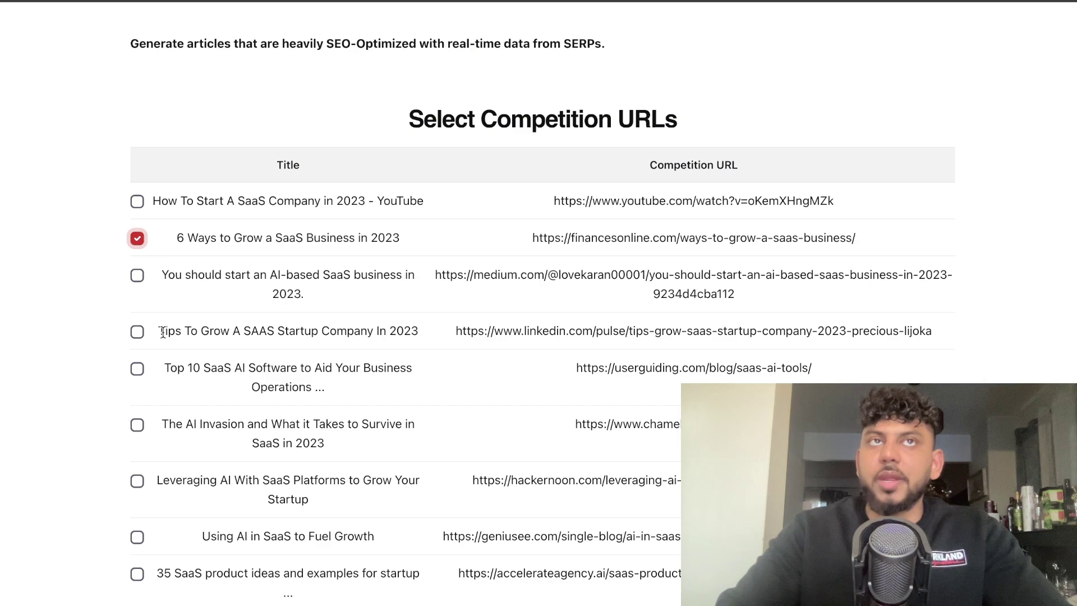
{"action": "scroll", "coordinate": [163, 332], "scroll_direction": "down", "scroll_amount": 2}
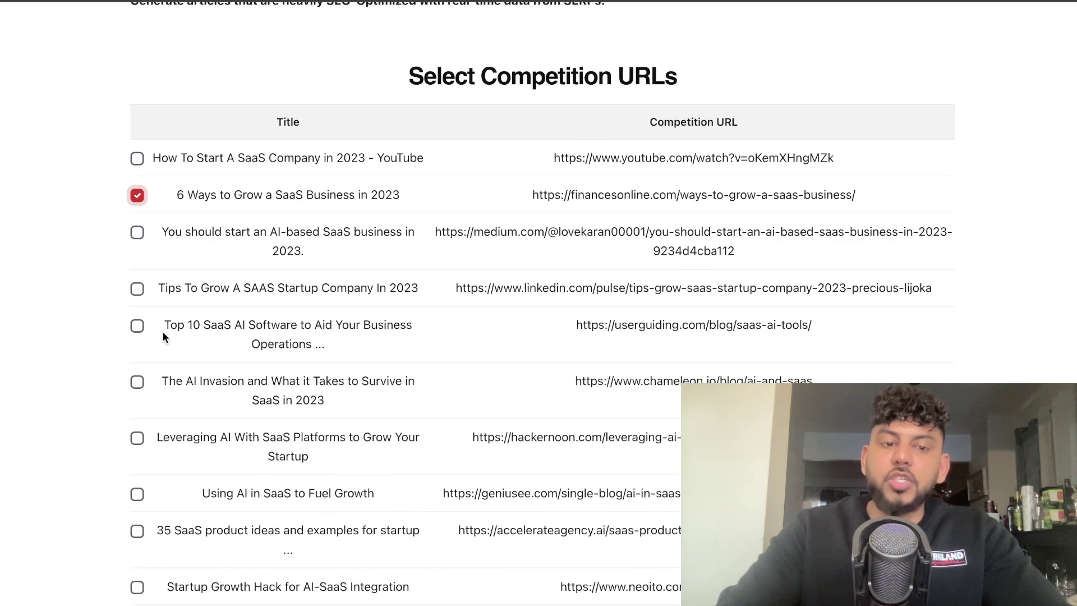
{"action": "left_click", "coordinate": [143, 439]}
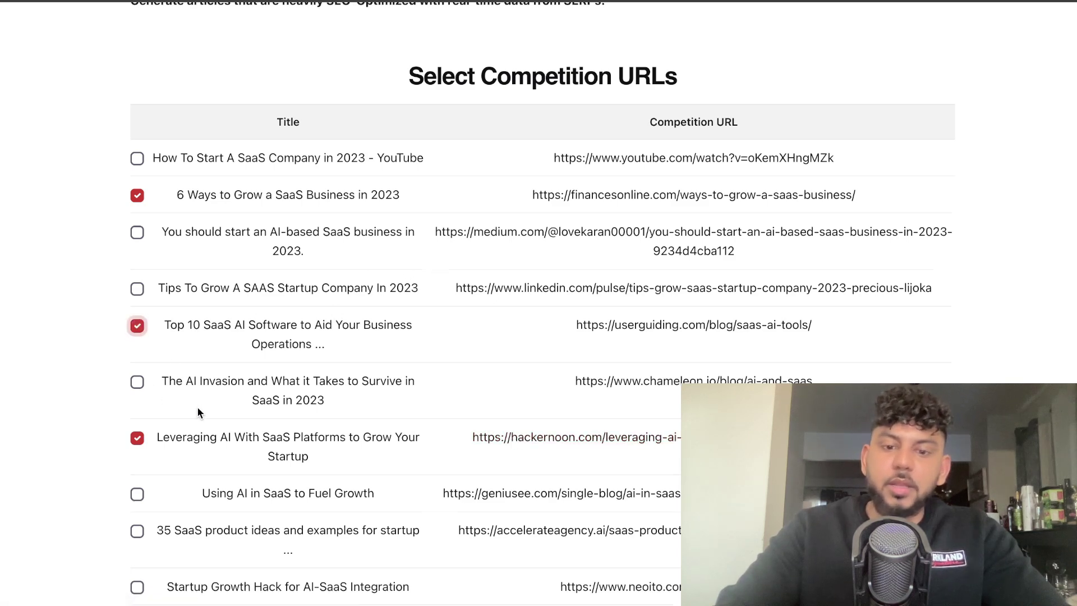
{"action": "scroll", "coordinate": [197, 407], "scroll_direction": "down", "scroll_amount": 3}
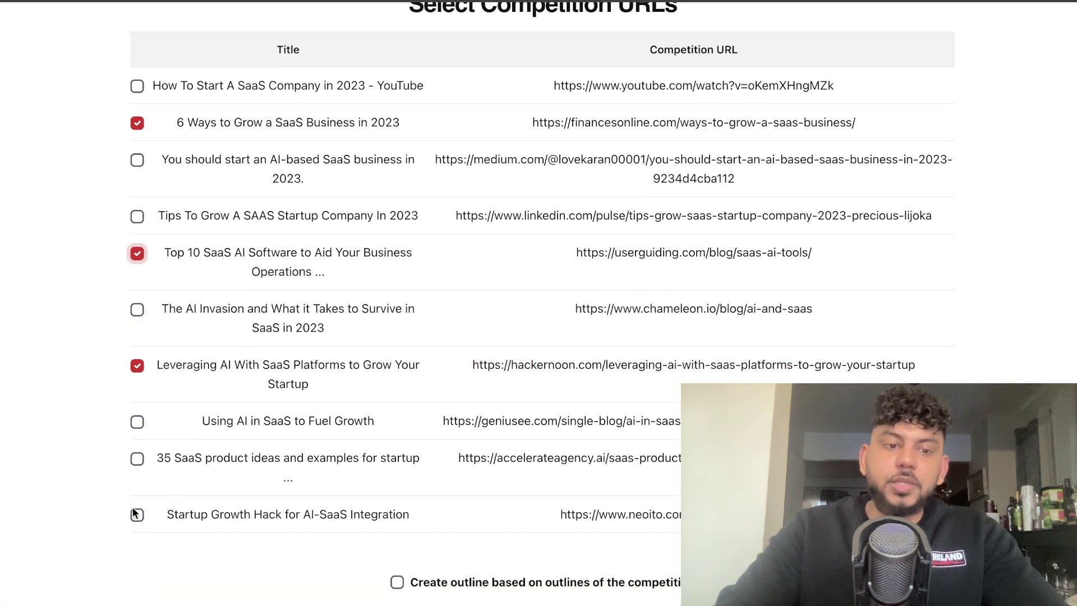
{"action": "left_click", "coordinate": [137, 514]}
Tick 'Create outline based on outlines of the competitors' and start Research SERPs.
{"action": "scroll", "coordinate": [323, 328], "scroll_direction": "up", "scroll_amount": 3}
{"action": "scroll", "coordinate": [322, 328], "scroll_direction": "down", "scroll_amount": 1}
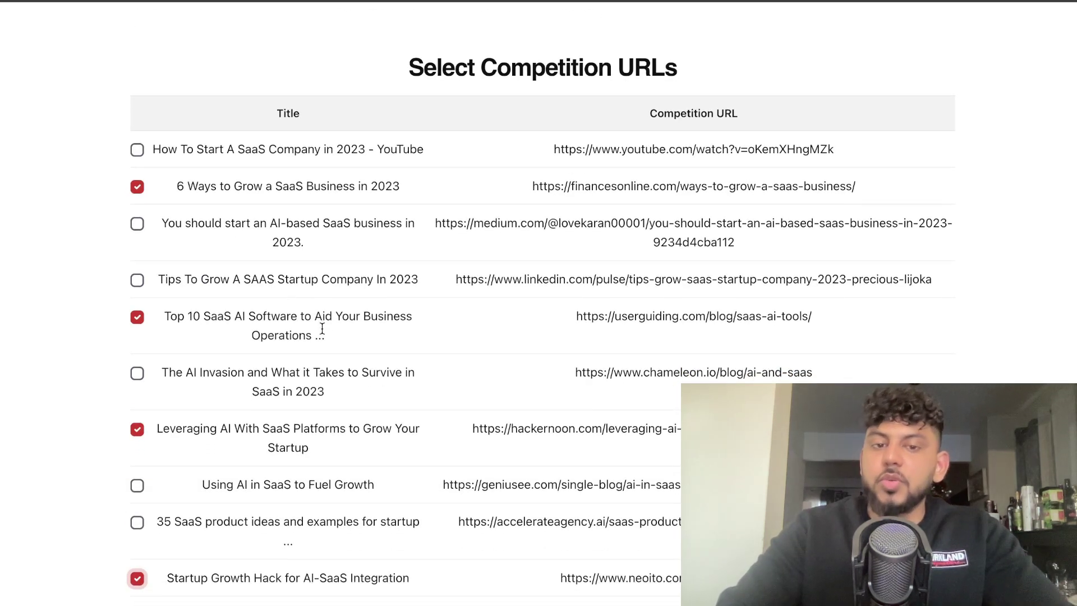
{"action": "scroll", "coordinate": [322, 328], "scroll_direction": "down", "scroll_amount": 1}
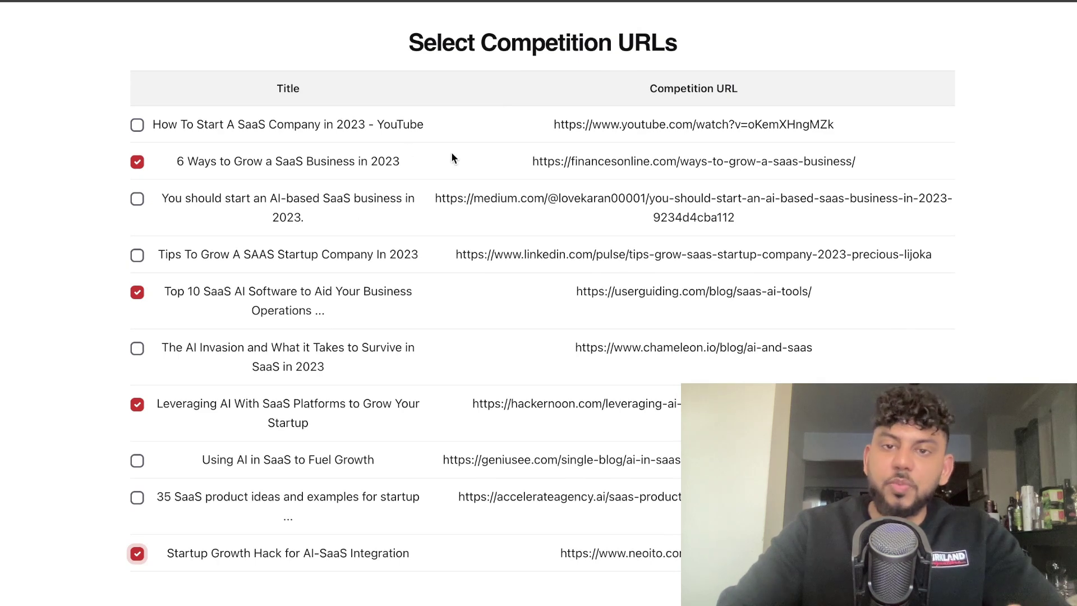
{"action": "scroll", "coordinate": [506, 187], "scroll_direction": "down", "scroll_amount": 2}
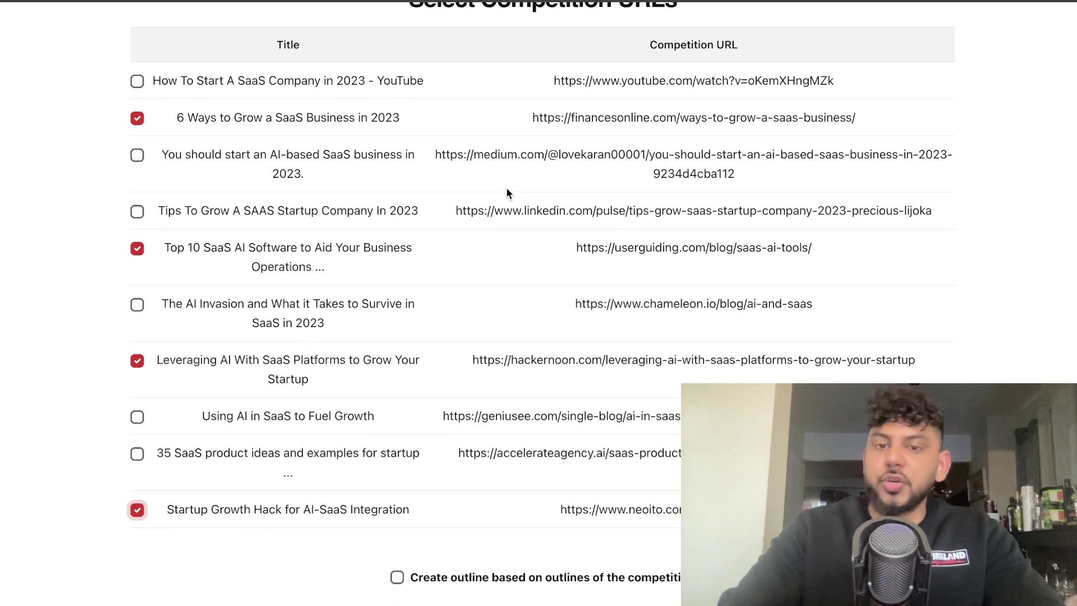
{"action": "scroll", "coordinate": [506, 191], "scroll_direction": "down", "scroll_amount": 3}
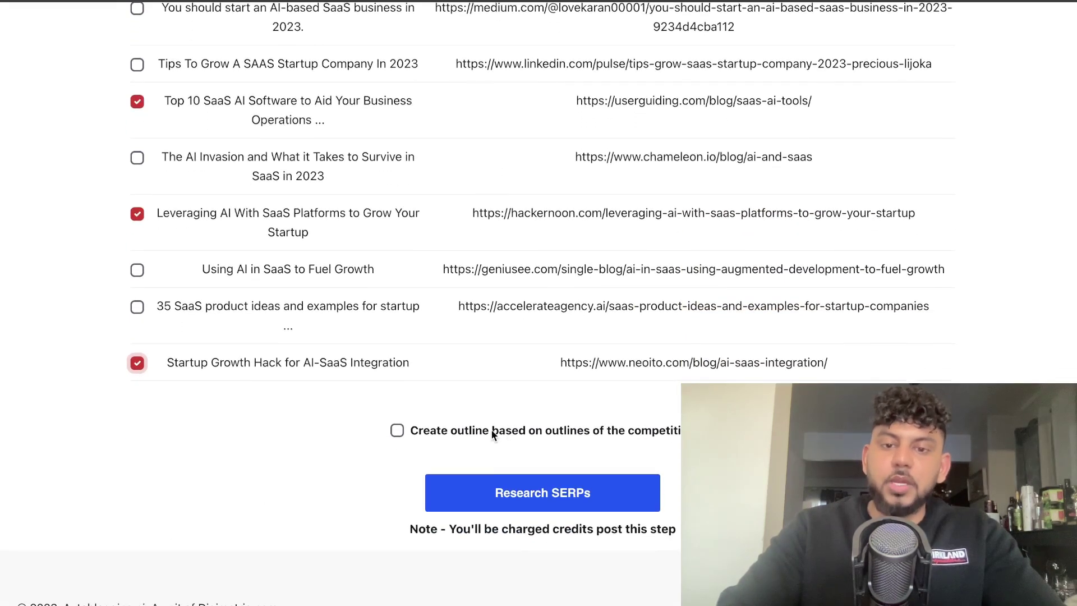
{"action": "left_click", "coordinate": [514, 496]}
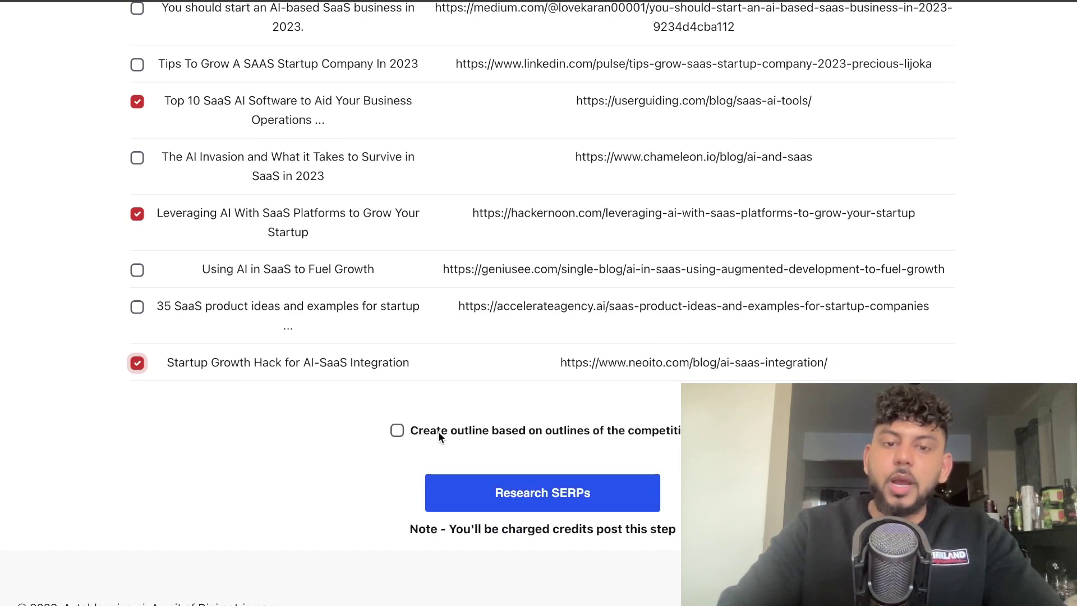
{"action": "scroll", "coordinate": [421, 432], "scroll_direction": "down", "scroll_amount": 1}
{"action": "left_click", "coordinate": [398, 423]}
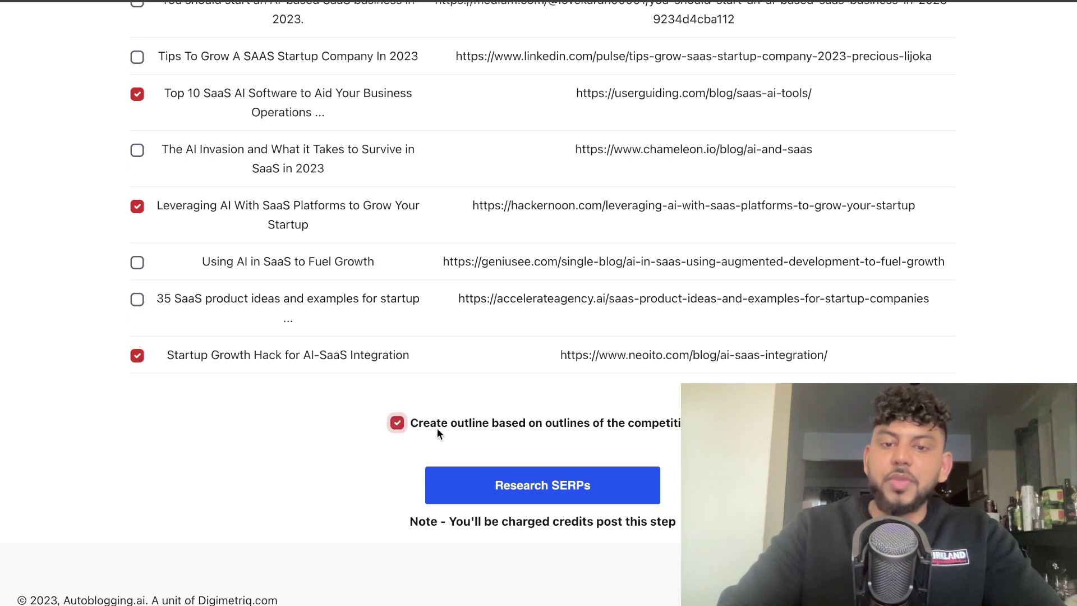
{"action": "scroll", "coordinate": [468, 434], "scroll_direction": "down", "scroll_amount": 1}
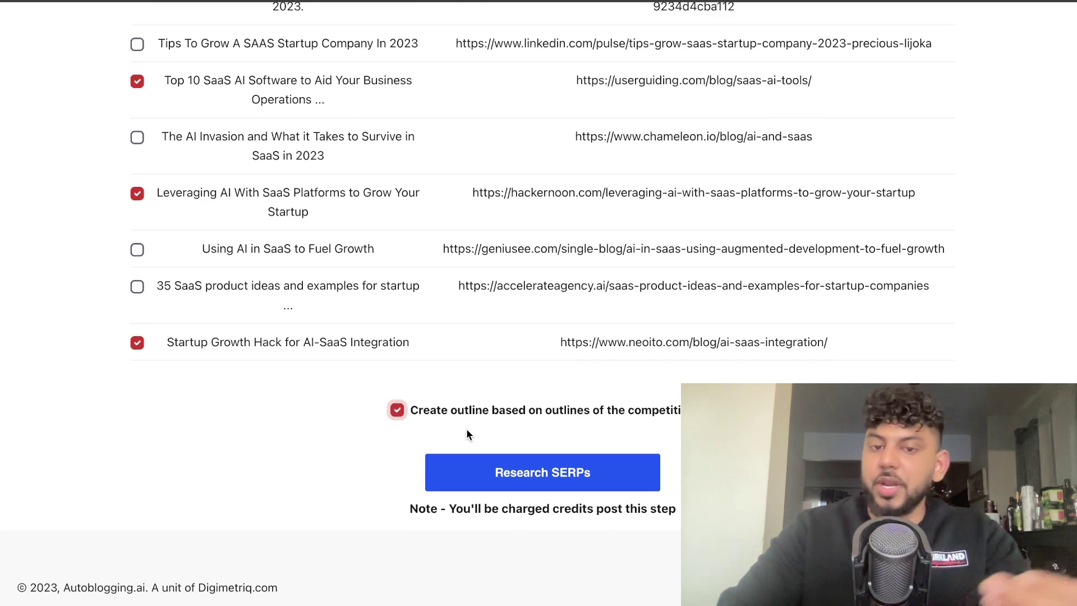
{"action": "left_click", "coordinate": [504, 468]}
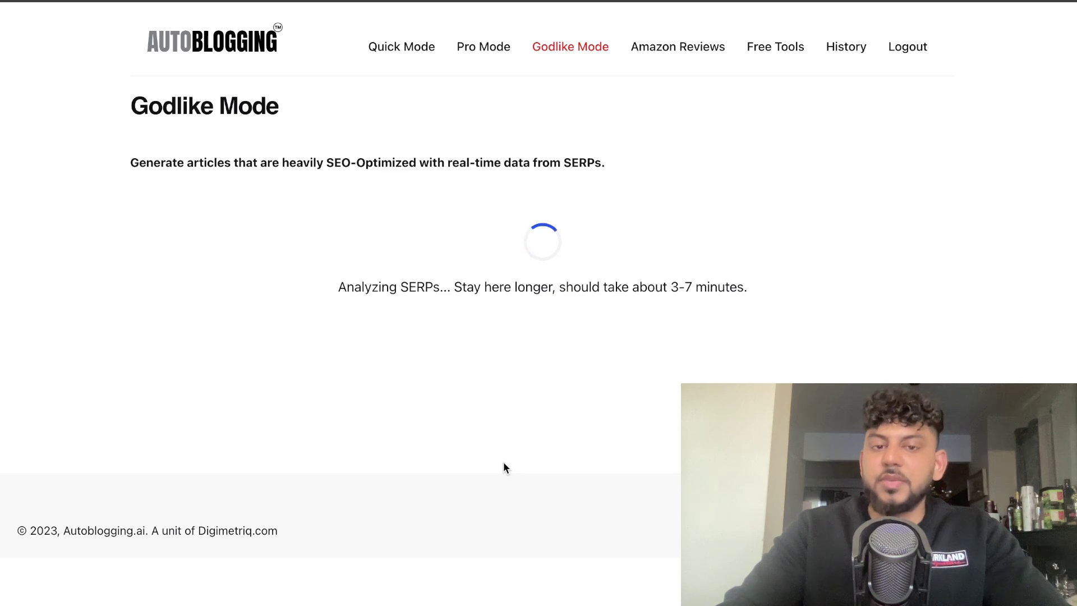
Scroll through the Keywords Found, Entities Found, Edit Outline Here and Final Outline sections.
{"action": "scroll", "coordinate": [455, 327], "scroll_direction": "down", "scroll_amount": 1}
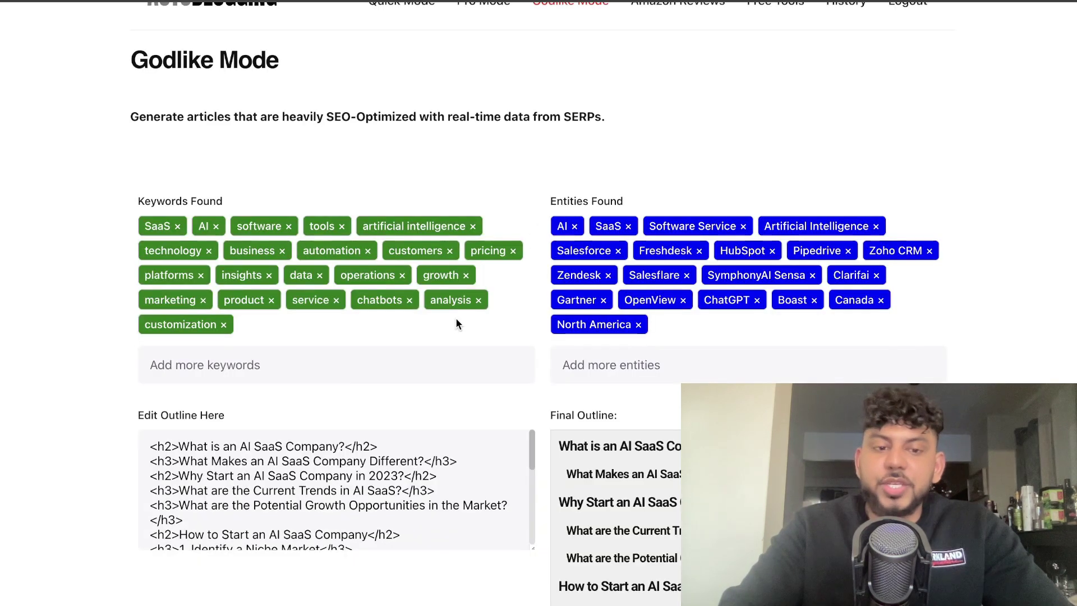
{"action": "scroll", "coordinate": [457, 320], "scroll_direction": "down", "scroll_amount": 1}
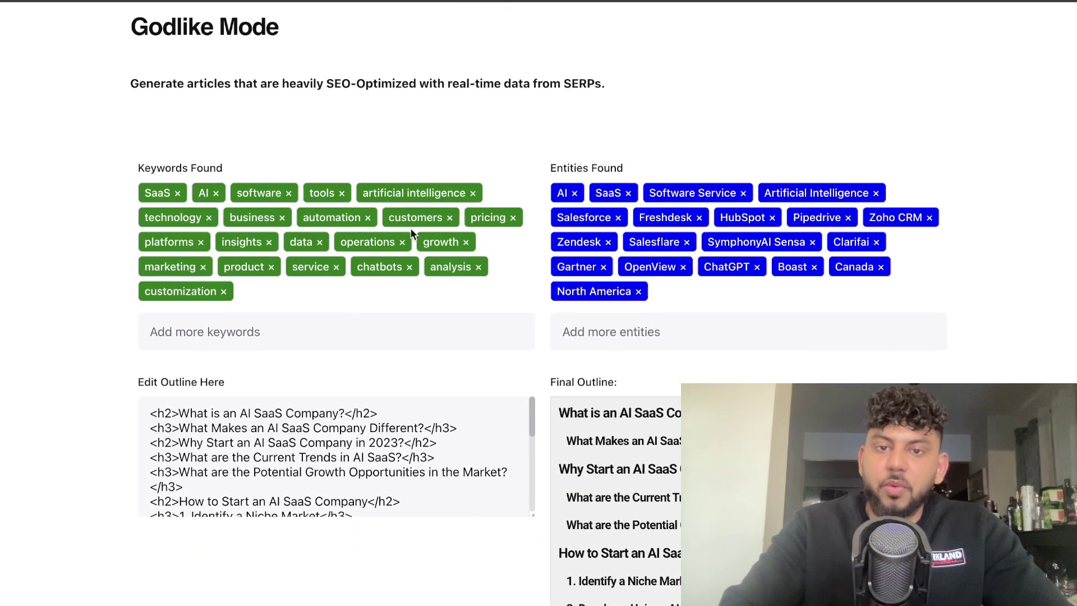
{"action": "scroll", "coordinate": [496, 270], "scroll_direction": "down", "scroll_amount": 2}
{"action": "scroll", "coordinate": [396, 334], "scroll_direction": "down", "scroll_amount": 5}
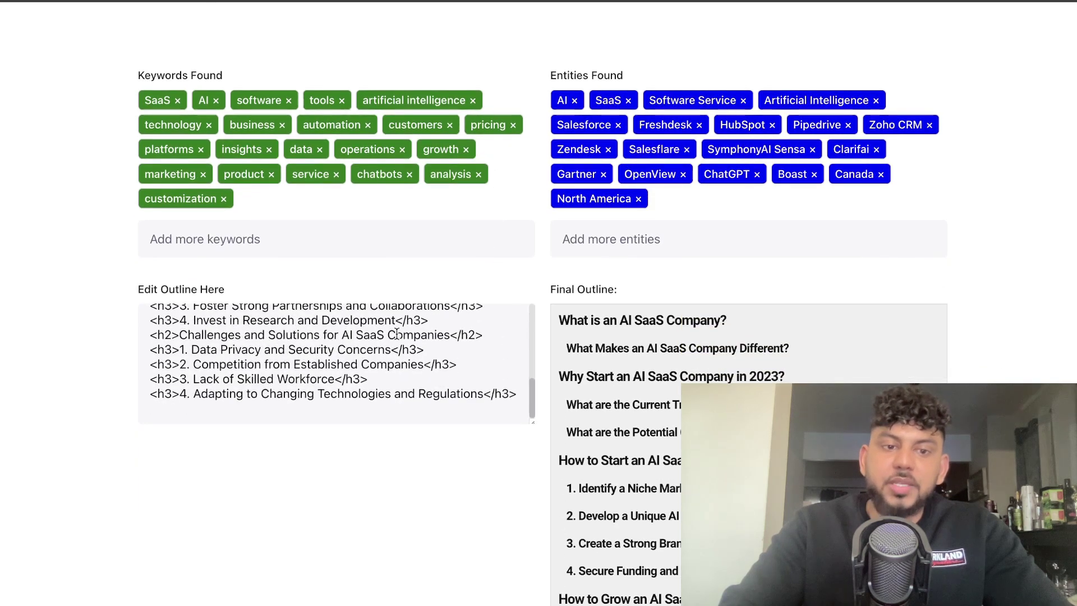
{"action": "scroll", "coordinate": [657, 341], "scroll_direction": "down", "scroll_amount": 2}
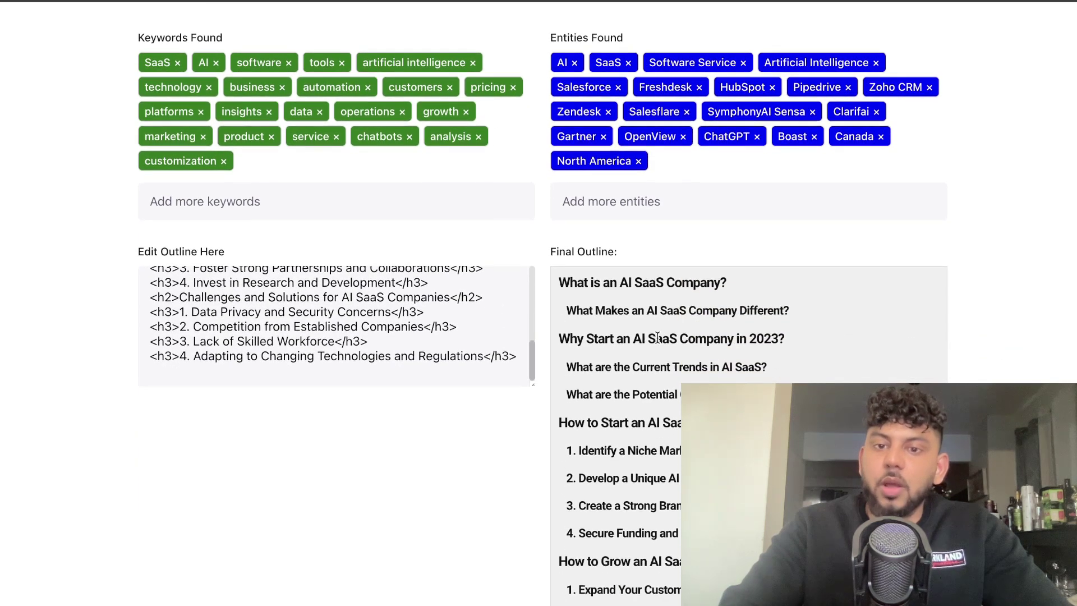
{"action": "scroll", "coordinate": [658, 341], "scroll_direction": "down", "scroll_amount": 1}
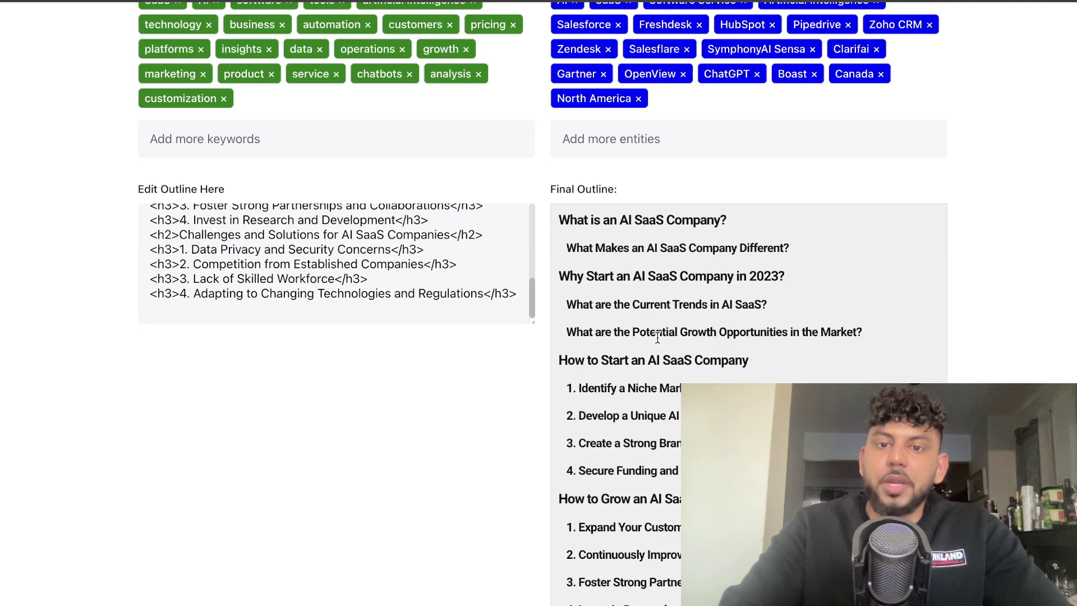
{"action": "scroll", "coordinate": [681, 276], "scroll_direction": "down", "scroll_amount": 2}
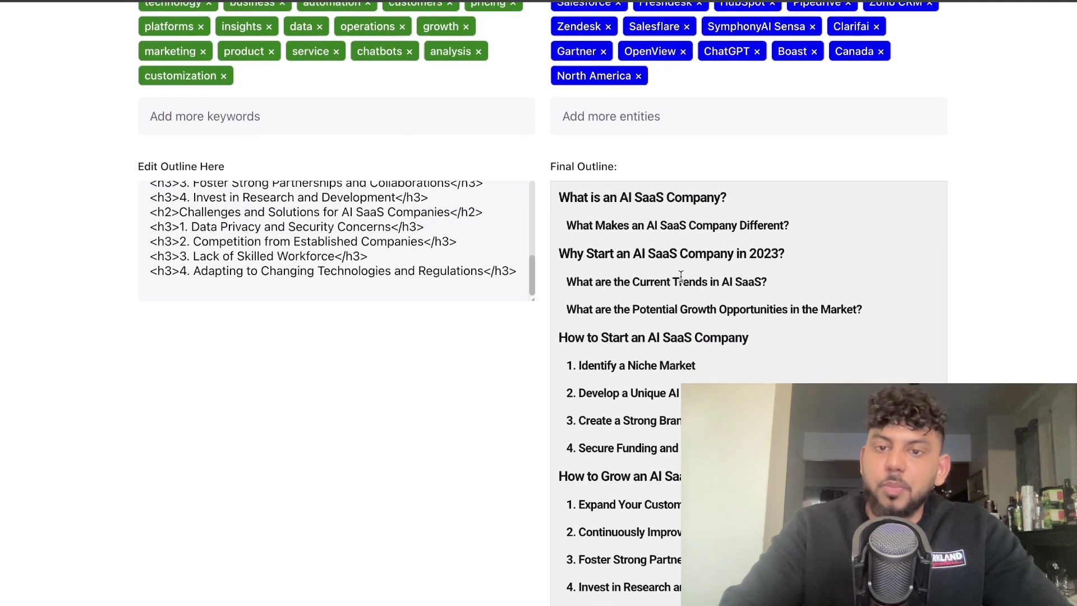
{"action": "scroll", "coordinate": [681, 278], "scroll_direction": "down", "scroll_amount": 1}
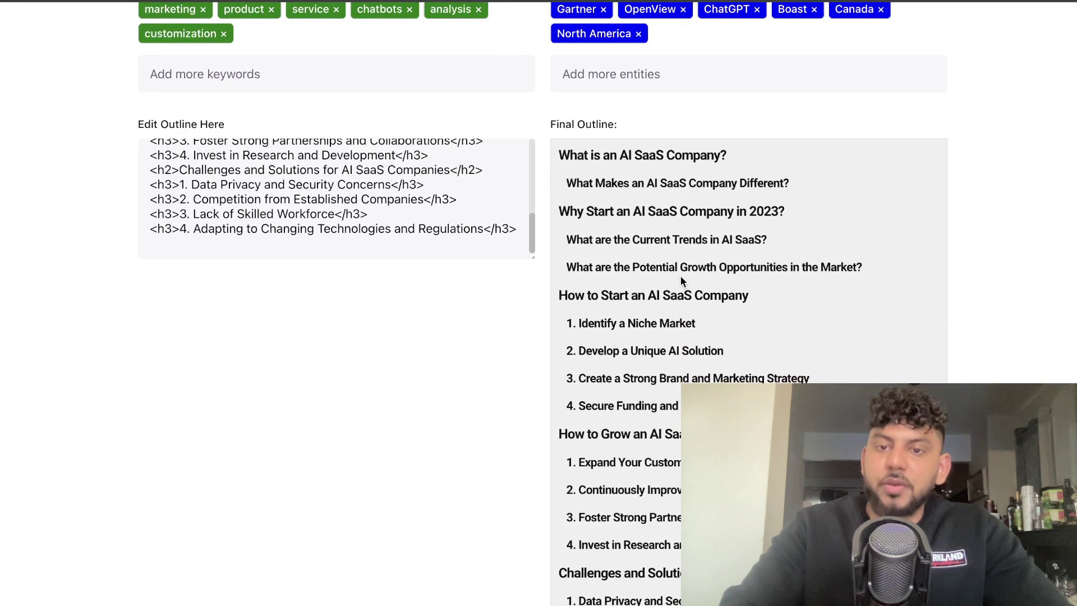
{"action": "scroll", "coordinate": [682, 277], "scroll_direction": "down", "scroll_amount": 1}
{"action": "scroll", "coordinate": [681, 280], "scroll_direction": "down", "scroll_amount": 1}
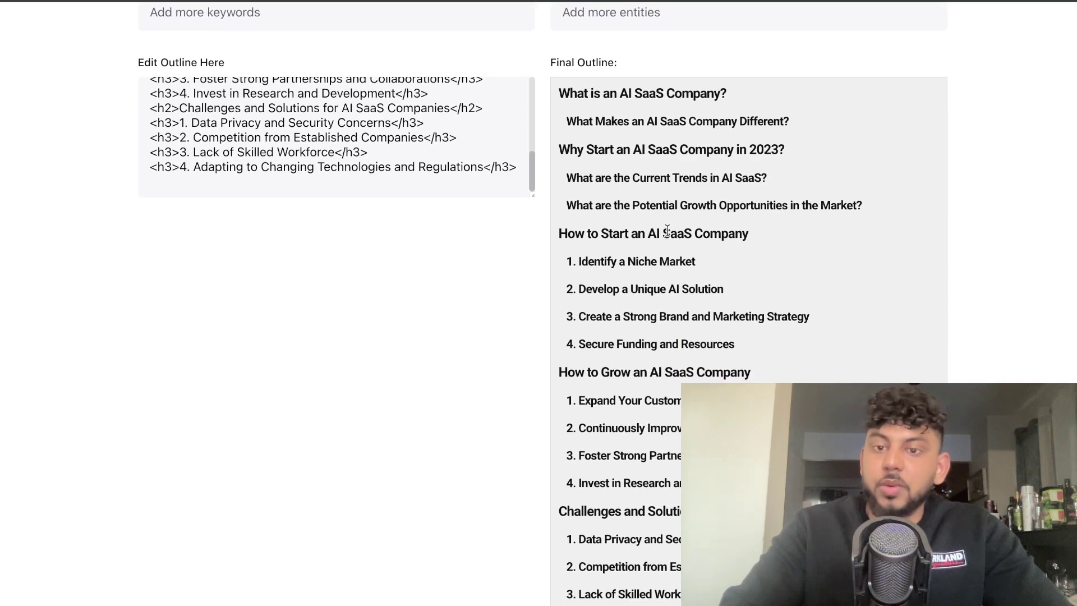
{"action": "scroll", "coordinate": [763, 240], "scroll_direction": "down", "scroll_amount": 5}
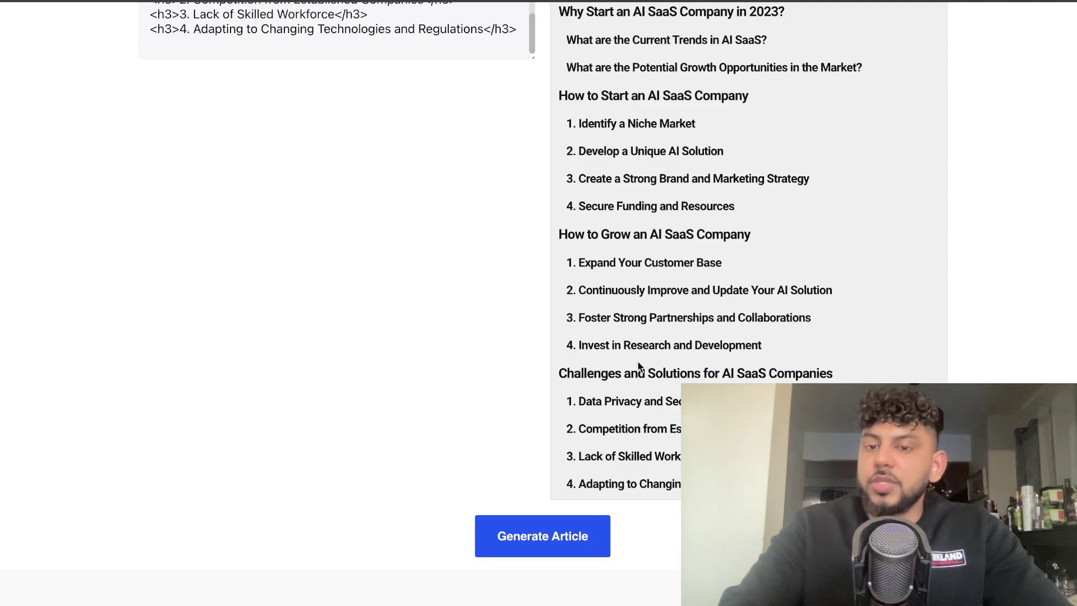
{"action": "scroll", "coordinate": [497, 291], "scroll_direction": "up", "scroll_amount": 18}
{"action": "scroll", "coordinate": [497, 291], "scroll_direction": "down", "scroll_amount": 6}
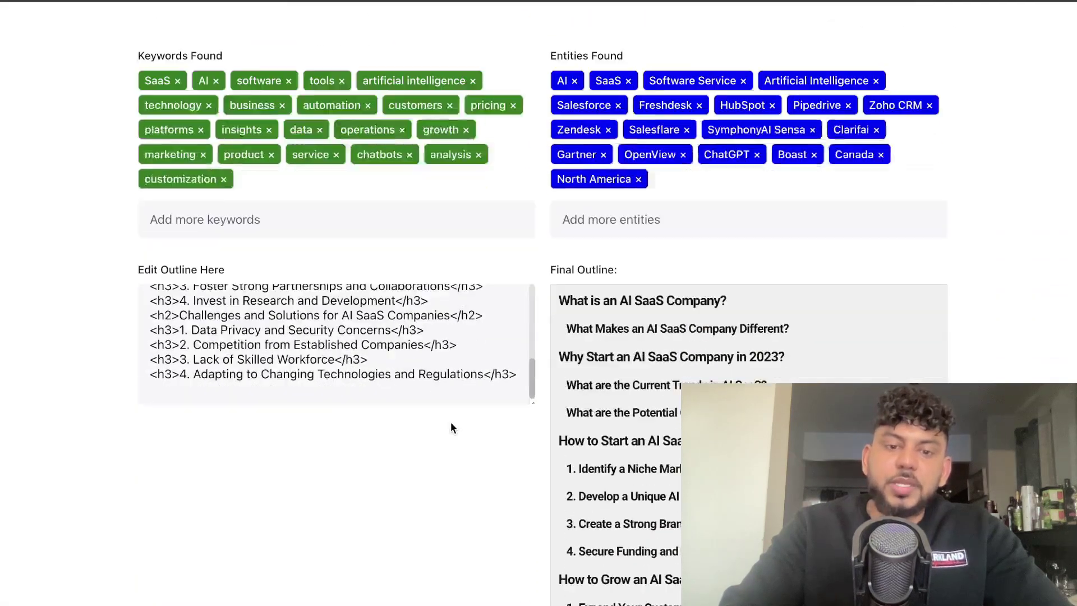
{"action": "scroll", "coordinate": [450, 424], "scroll_direction": "up", "scroll_amount": 5}
{"action": "scroll", "coordinate": [451, 422], "scroll_direction": "up", "scroll_amount": 3}
{"action": "scroll", "coordinate": [464, 313], "scroll_direction": "up", "scroll_amount": 1}
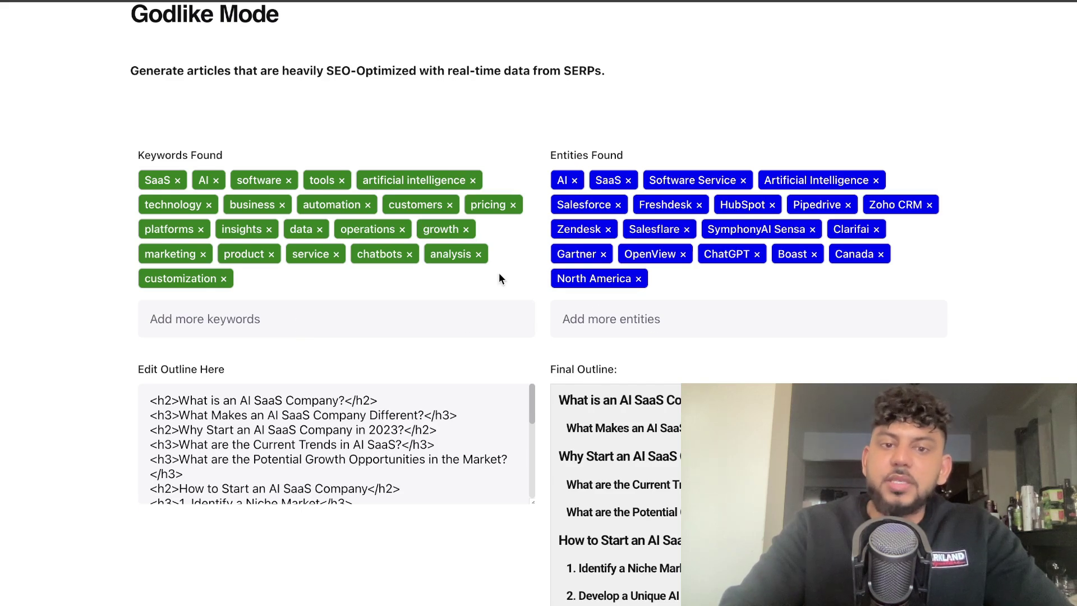
{"action": "scroll", "coordinate": [499, 274], "scroll_direction": "down", "scroll_amount": 5}
{"action": "scroll", "coordinate": [499, 273], "scroll_direction": "up", "scroll_amount": 1}
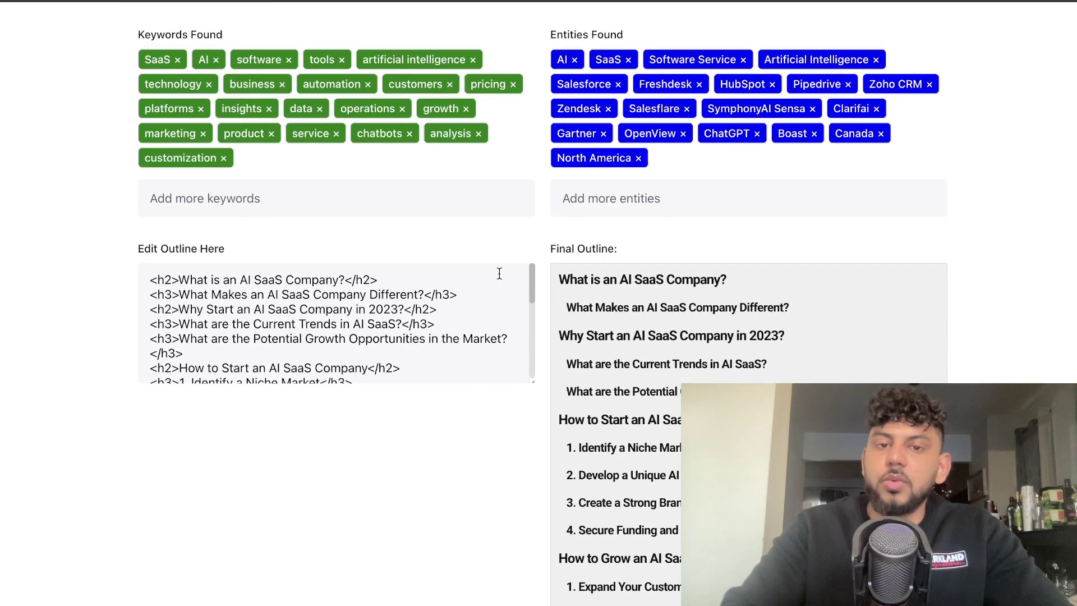
{"action": "scroll", "coordinate": [499, 273], "scroll_direction": "up", "scroll_amount": 2}
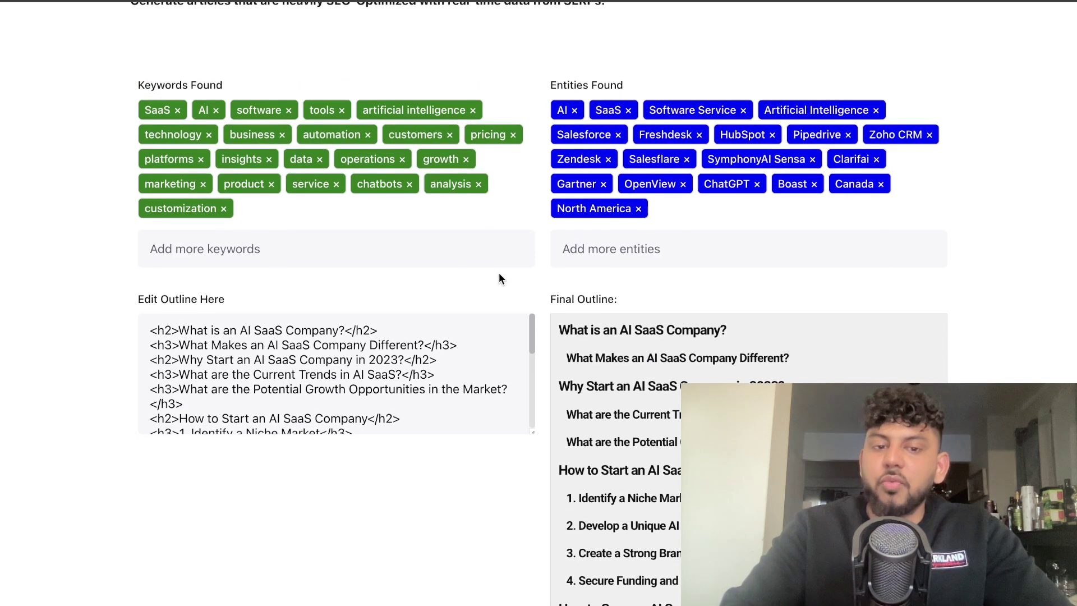
{"action": "scroll", "coordinate": [501, 278], "scroll_direction": "up", "scroll_amount": 5}
{"action": "scroll", "coordinate": [501, 279], "scroll_direction": "down", "scroll_amount": 12}
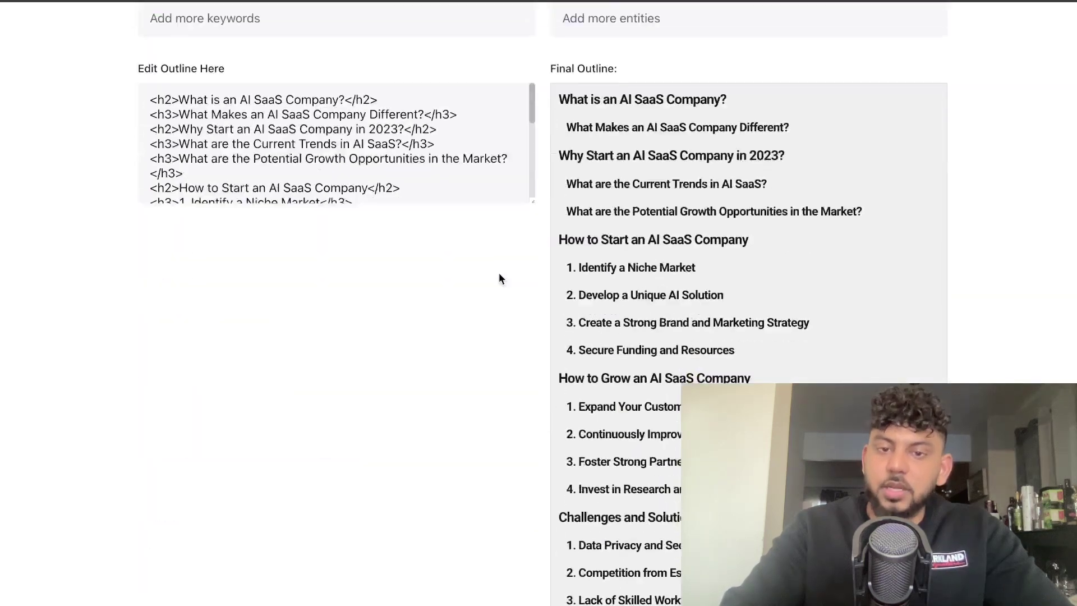
{"action": "scroll", "coordinate": [500, 279], "scroll_direction": "down", "scroll_amount": 5}
Generate the Godlike Mode article from the final outline.
{"action": "left_click", "coordinate": [525, 491]}
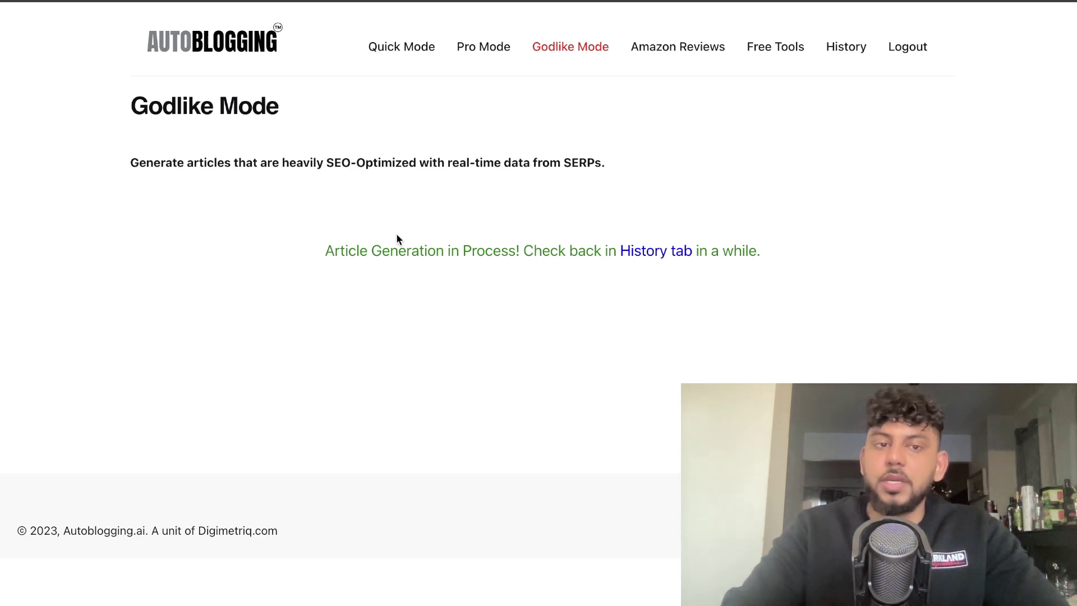
{"action": "left_click_drag", "start_coordinate": [130, 164], "coordinate": [436, 176]}
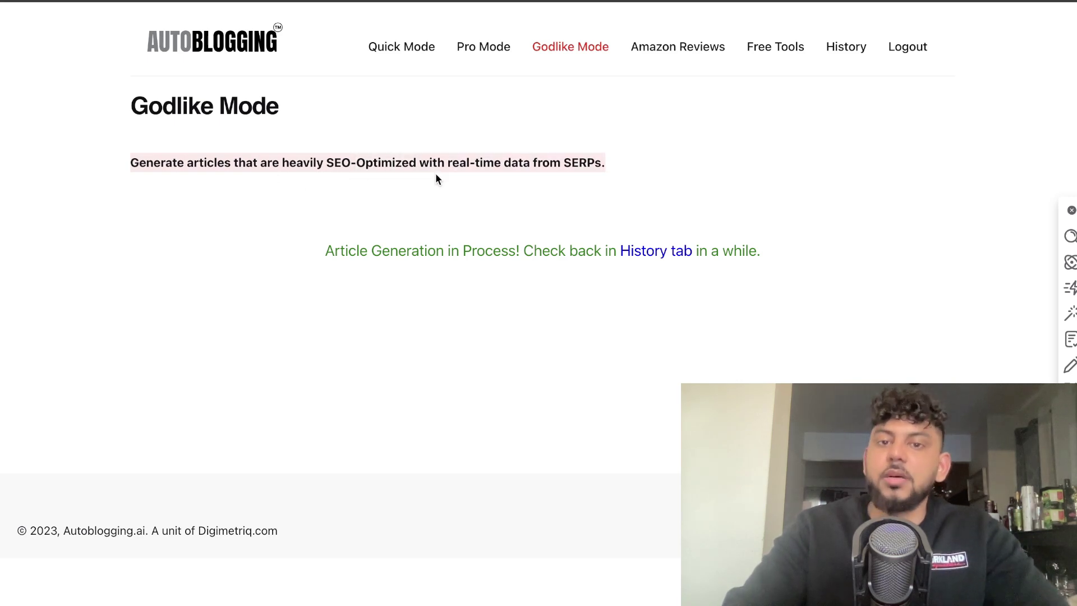
{"action": "left_click", "coordinate": [516, 178]}
Open History and confirm the AI SaaS article (vp6f_god_img) is listed with status Processing.
{"action": "left_click", "coordinate": [638, 252]}
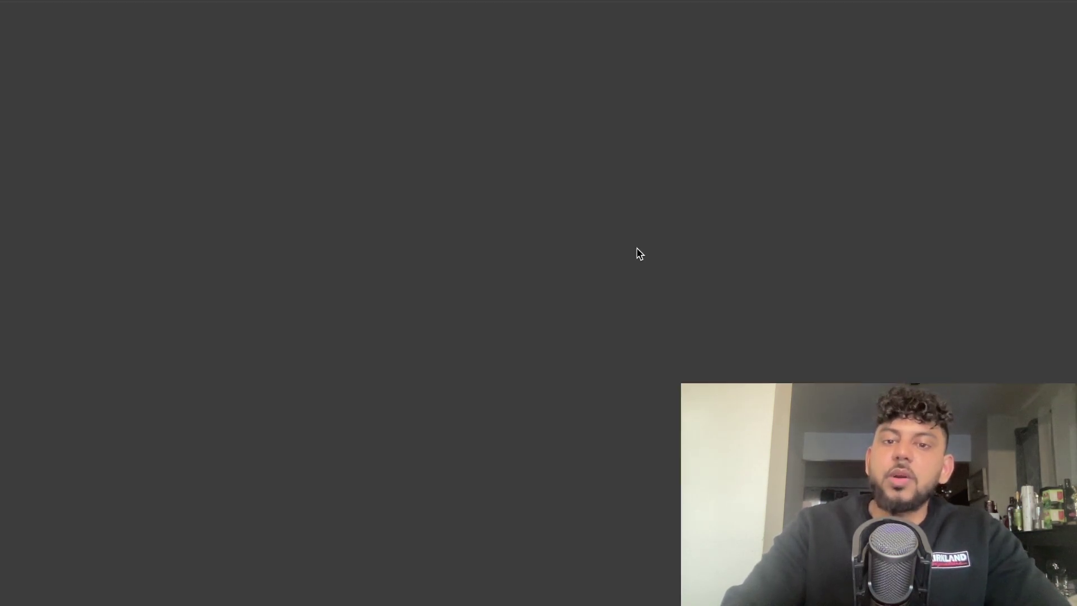
{"action": "scroll", "coordinate": [577, 241], "scroll_direction": "down", "scroll_amount": 8}
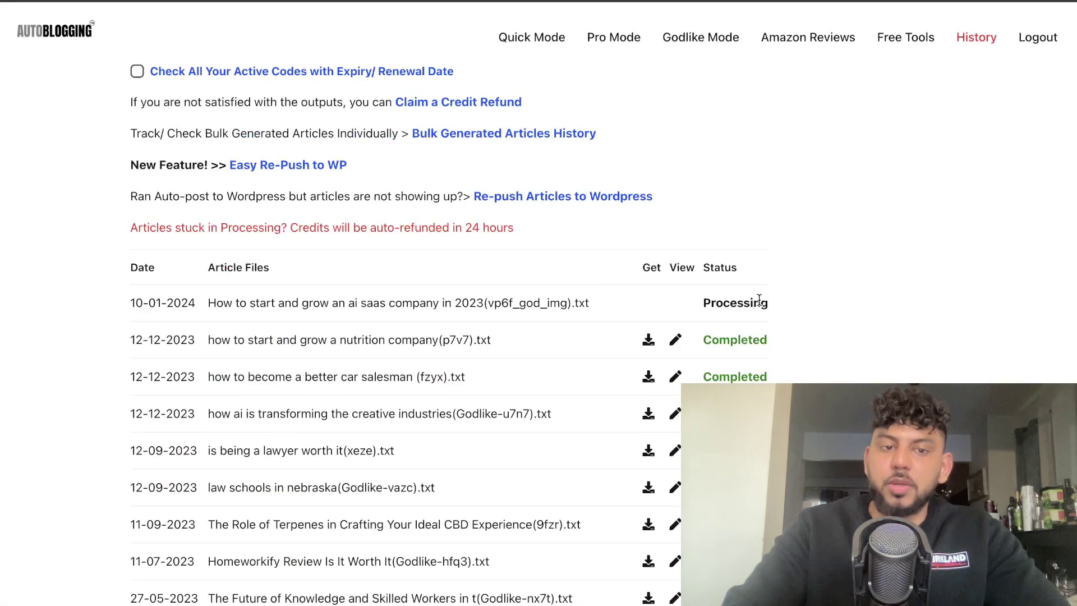
{"action": "scroll", "coordinate": [607, 302], "scroll_direction": "up", "scroll_amount": 8}
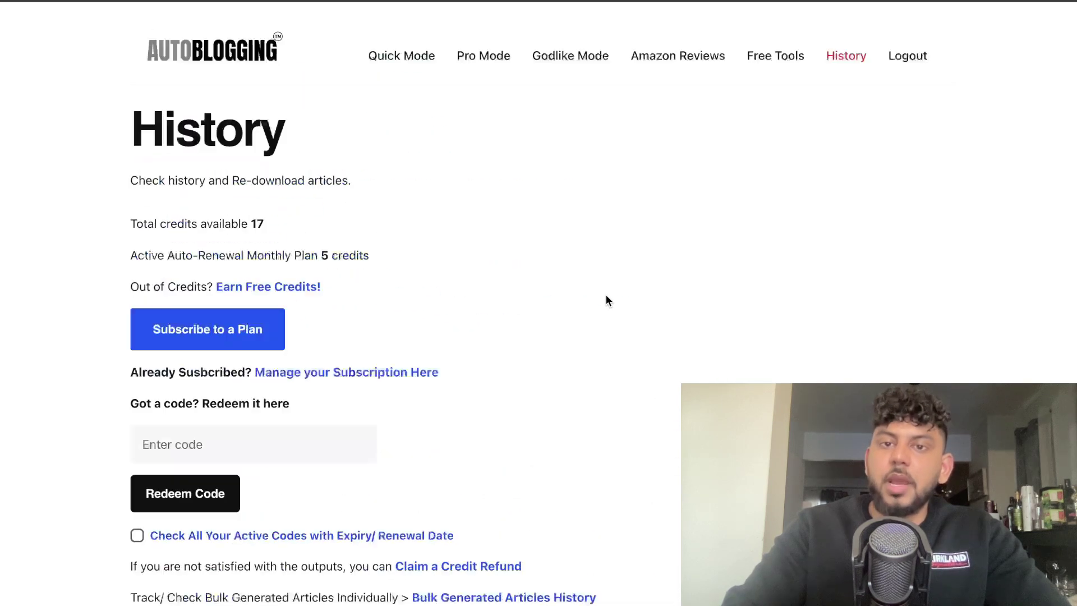
Switch to Pro Mode and scroll down to its subheading and keyword fields.
{"action": "left_click", "coordinate": [475, 54]}
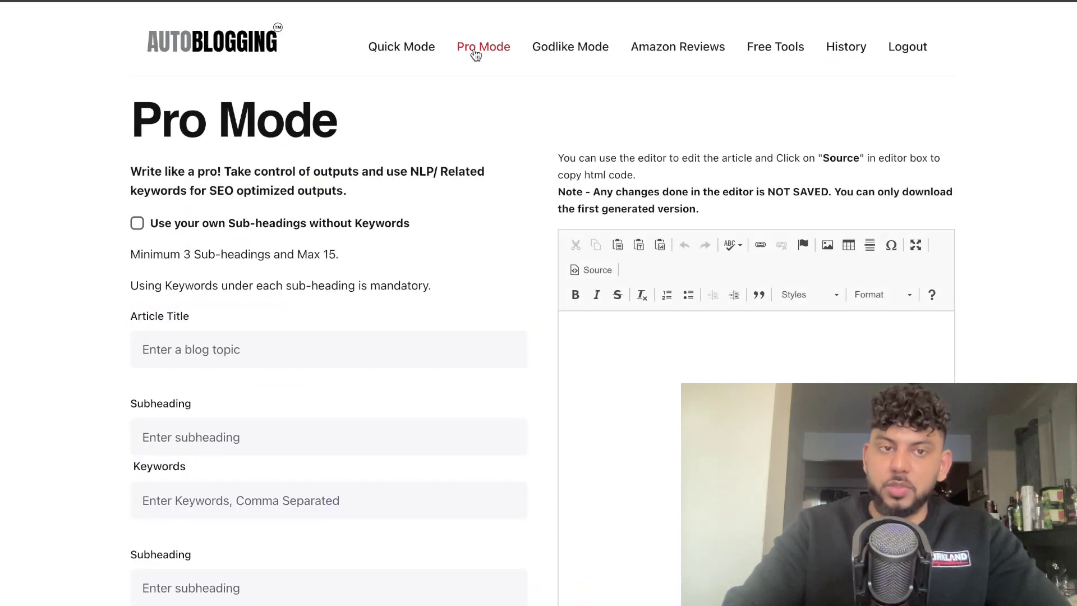
{"action": "scroll", "coordinate": [393, 162], "scroll_direction": "down", "scroll_amount": 8}
{"action": "scroll", "coordinate": [392, 162], "scroll_direction": "down", "scroll_amount": 3}
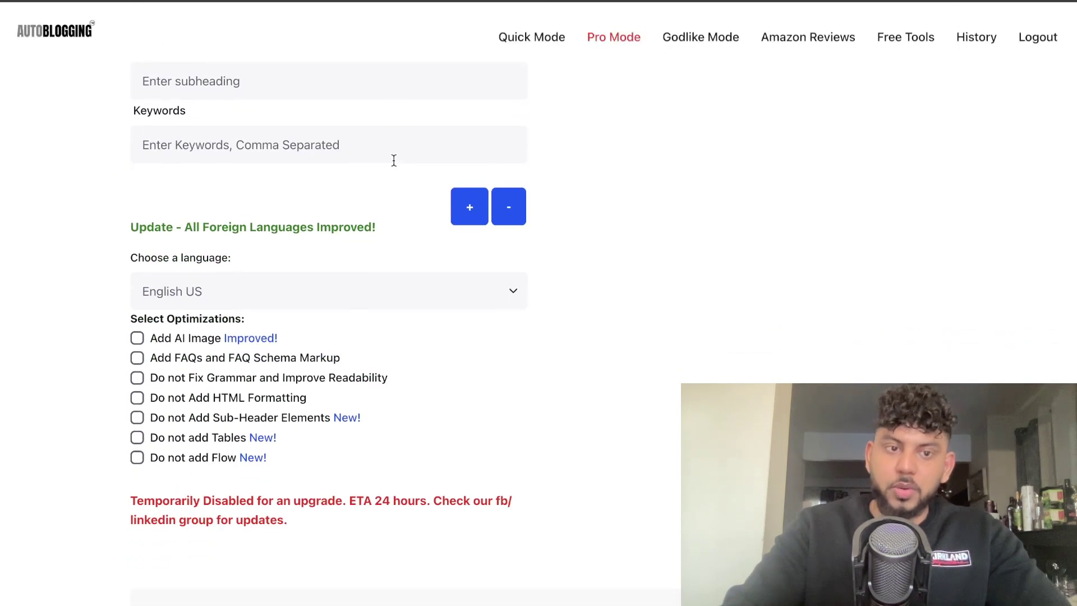
{"action": "scroll", "coordinate": [244, 346], "scroll_direction": "up", "scroll_amount": 10}
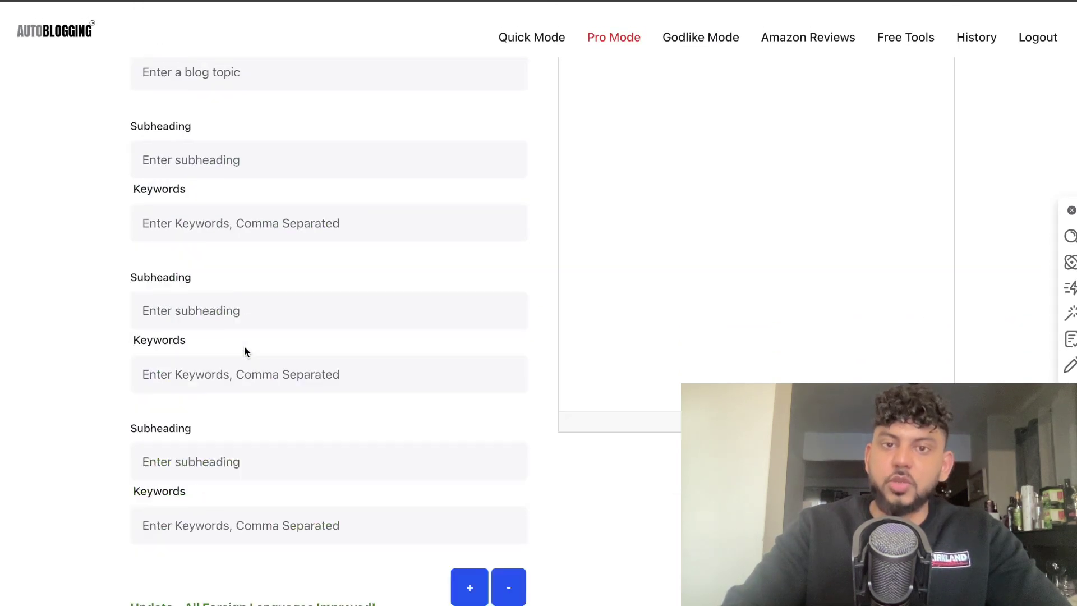
{"action": "scroll", "coordinate": [300, 274], "scroll_direction": "down", "scroll_amount": 1}
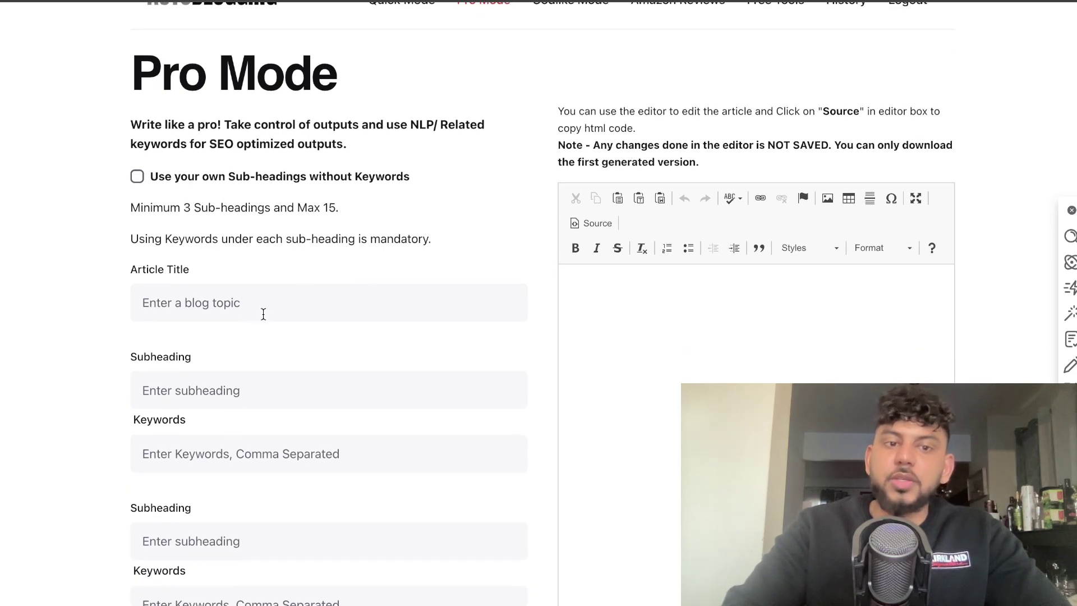
{"action": "scroll", "coordinate": [263, 314], "scroll_direction": "down", "scroll_amount": 2}
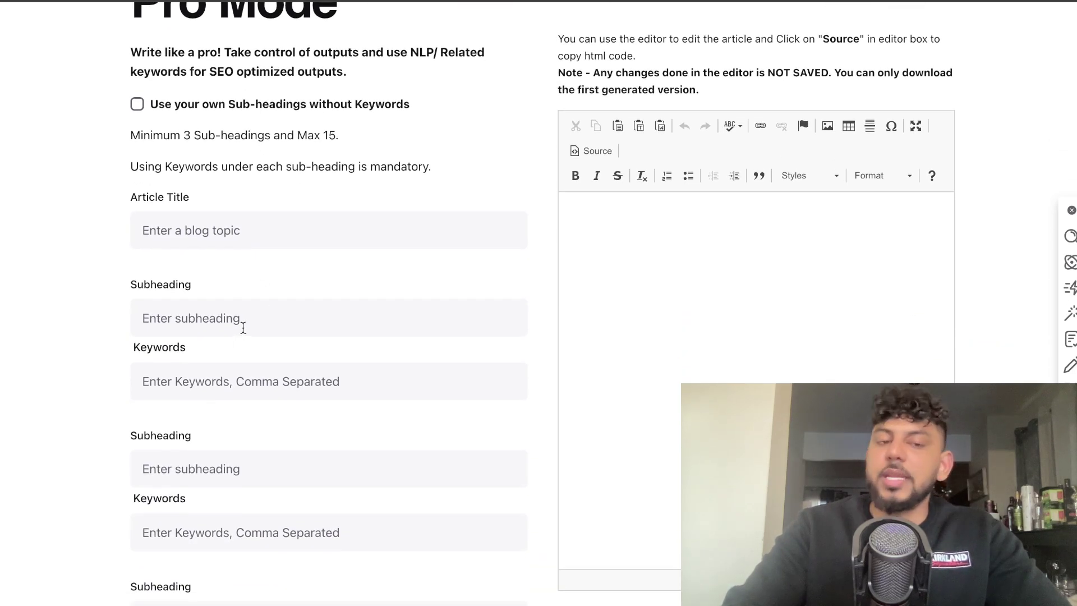
{"action": "scroll", "coordinate": [247, 320], "scroll_direction": "down", "scroll_amount": 4}
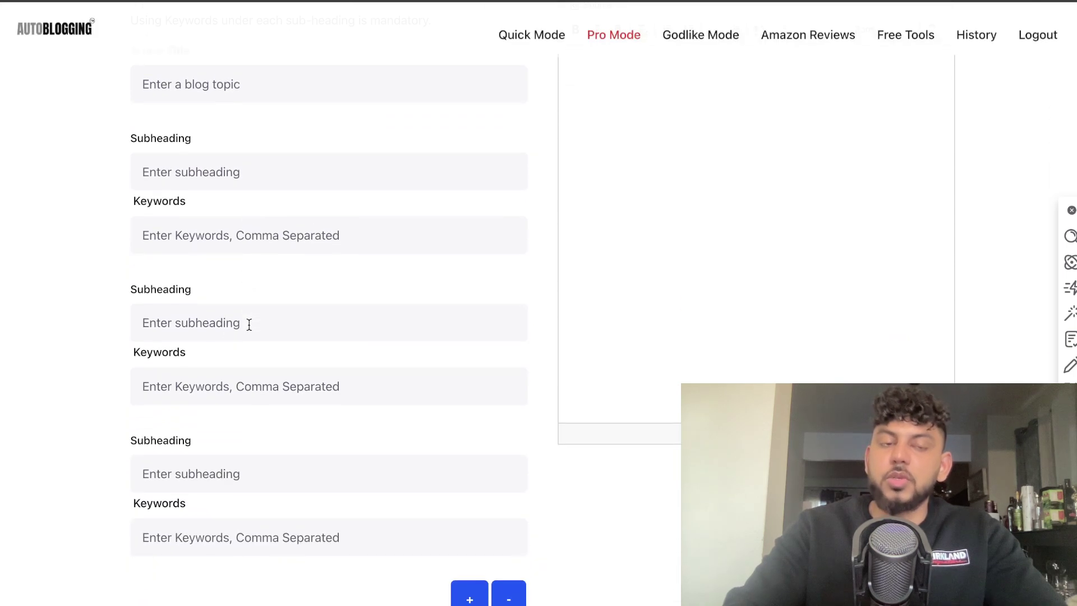
{"action": "scroll", "coordinate": [248, 324], "scroll_direction": "up", "scroll_amount": 2}
{"action": "scroll", "coordinate": [249, 324], "scroll_direction": "up", "scroll_amount": 1}
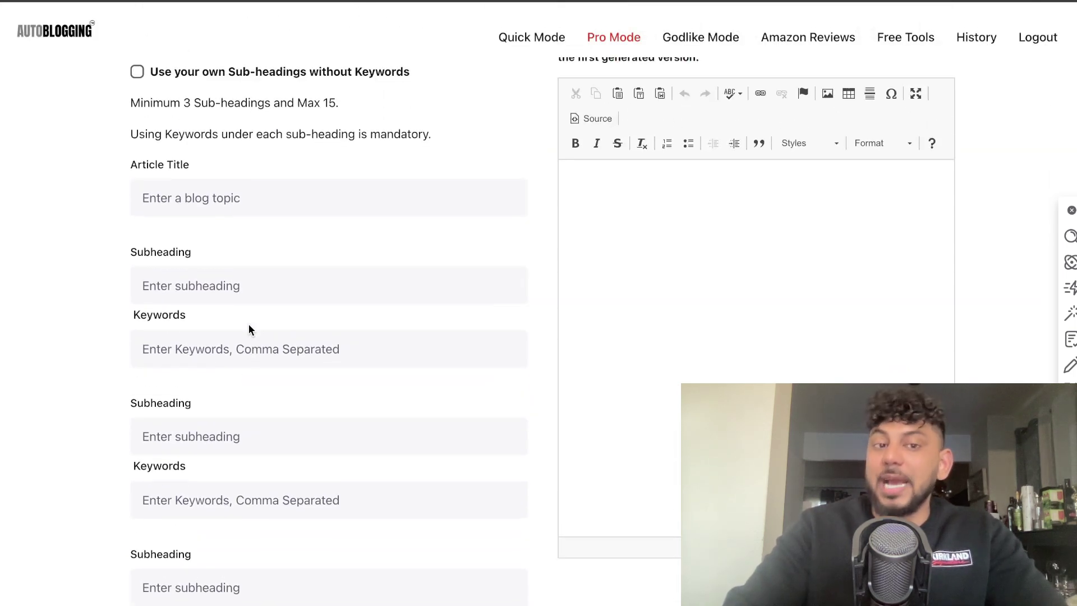
{"action": "scroll", "coordinate": [249, 329], "scroll_direction": "up", "scroll_amount": 2}
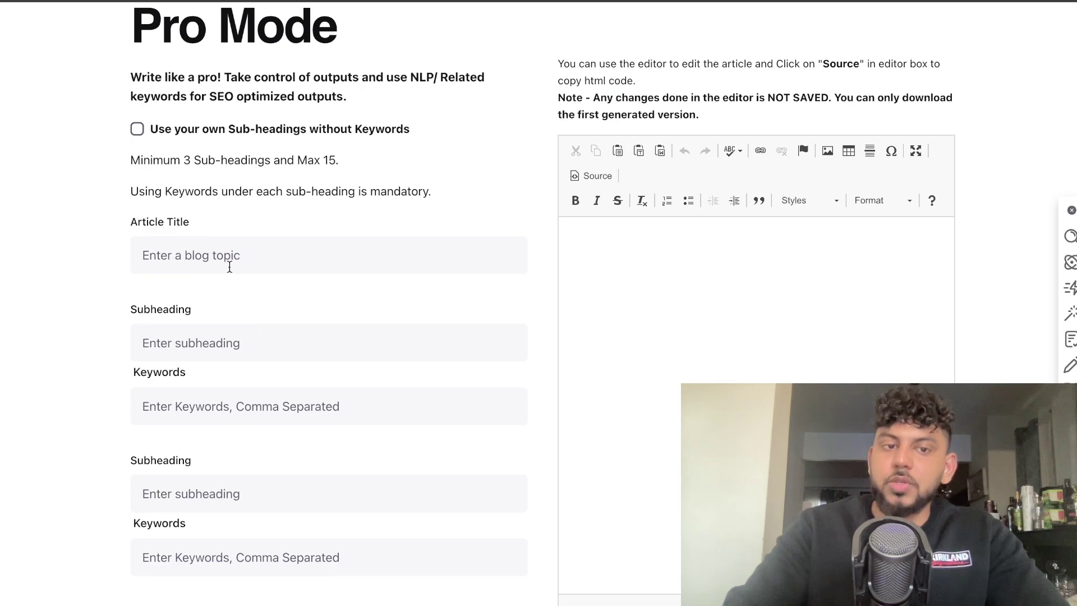
{"action": "scroll", "coordinate": [256, 286], "scroll_direction": "down", "scroll_amount": 9}
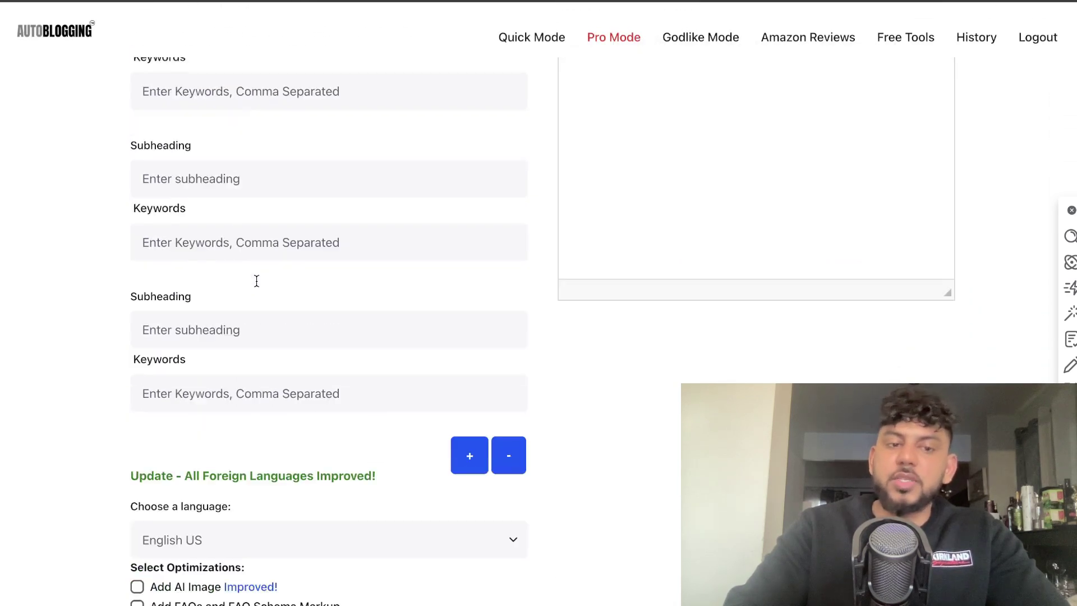
{"action": "scroll", "coordinate": [373, 372], "scroll_direction": "down", "scroll_amount": 2}
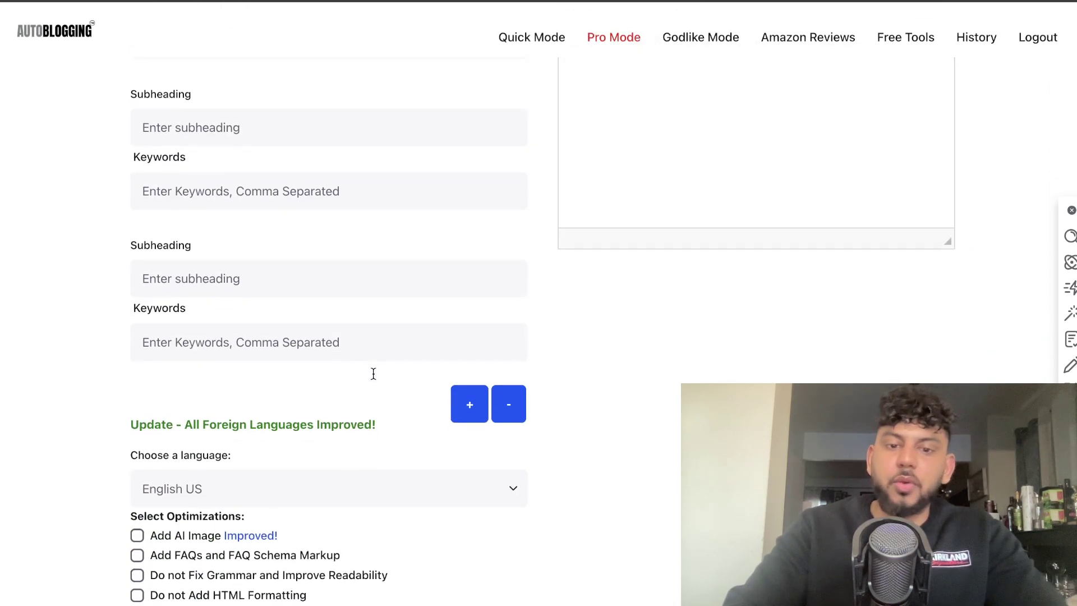
Add a third Subheading/Keywords pair with the + button and look over the form.
{"action": "left_click", "coordinate": [470, 388]}
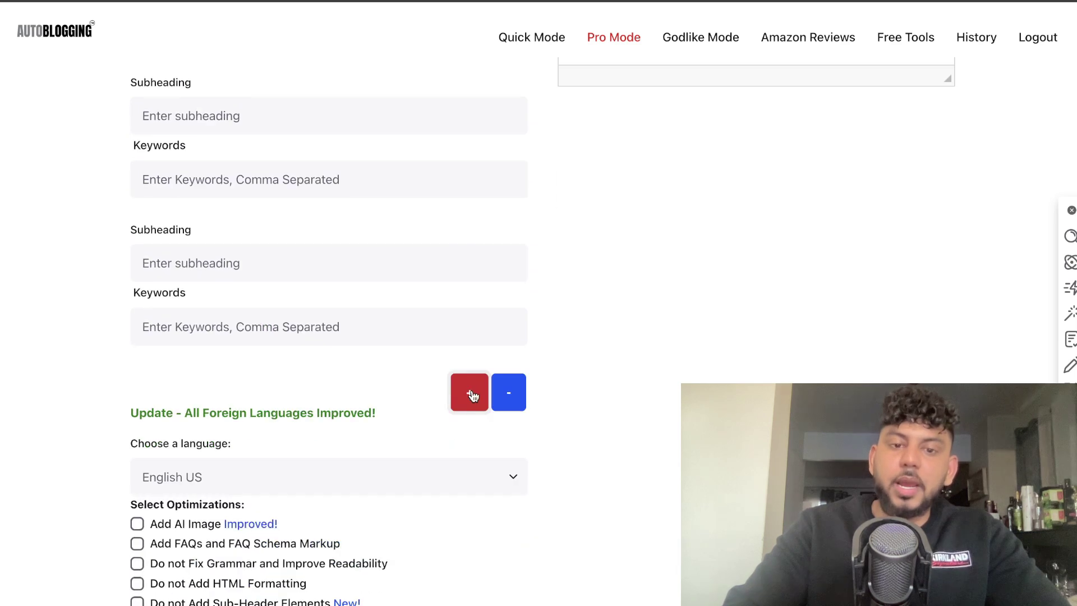
{"action": "left_click", "coordinate": [470, 392]}
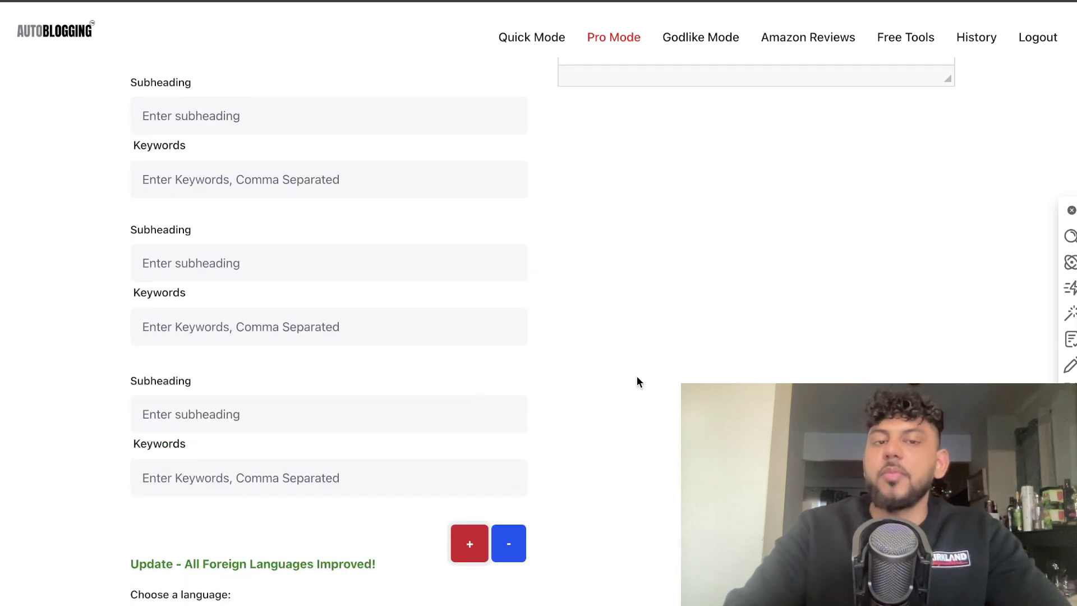
{"action": "scroll", "coordinate": [637, 379], "scroll_direction": "up", "scroll_amount": 5}
{"action": "scroll", "coordinate": [638, 379], "scroll_direction": "down", "scroll_amount": 5}
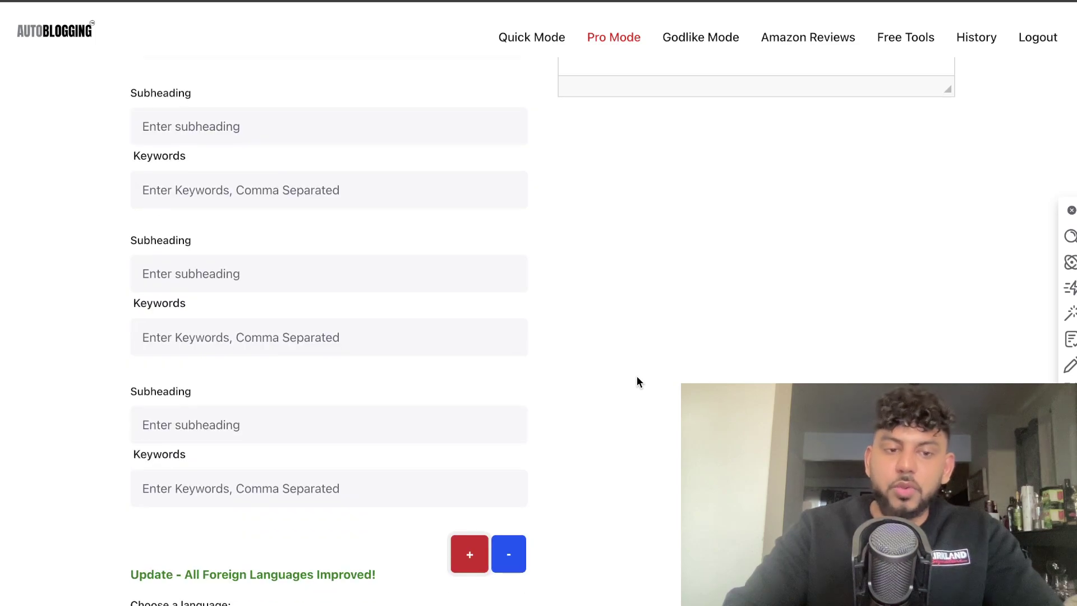
{"action": "scroll", "coordinate": [637, 376], "scroll_direction": "up", "scroll_amount": 10}
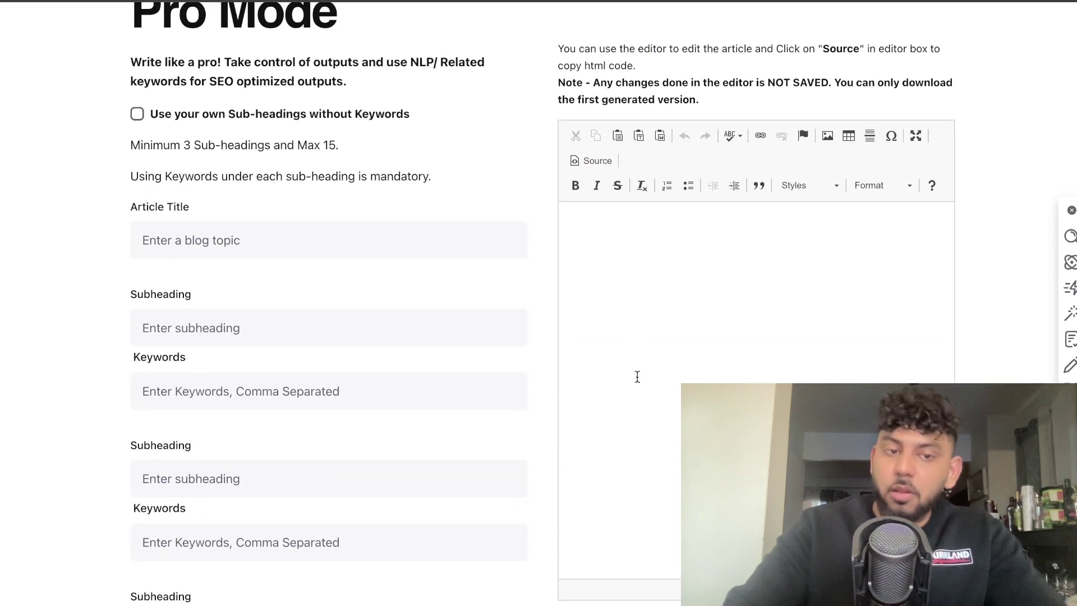
{"action": "scroll", "coordinate": [637, 376], "scroll_direction": "down", "scroll_amount": 15}
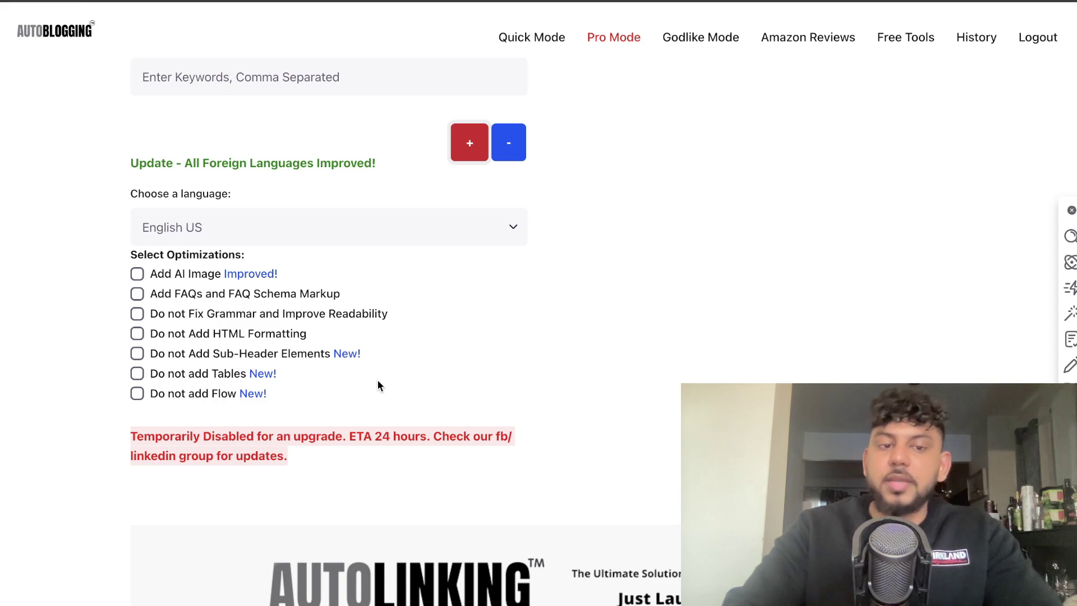
{"action": "scroll", "coordinate": [440, 388], "scroll_direction": "down", "scroll_amount": 1}
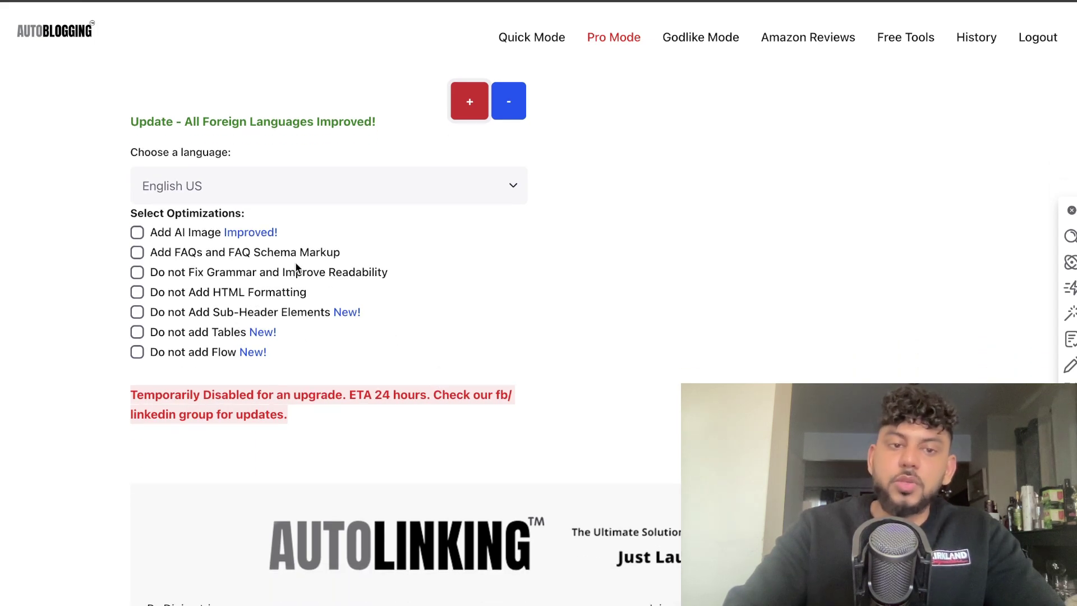
{"action": "scroll", "coordinate": [396, 417], "scroll_direction": "up", "scroll_amount": 15}
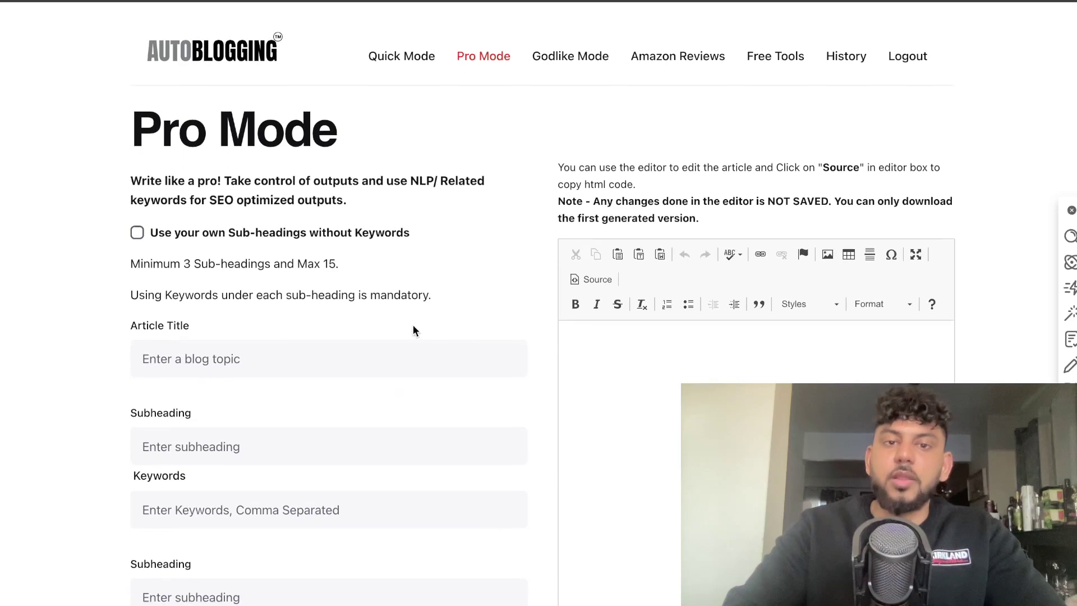
In Quick Mode, paste the title 'how to start and grow an ai saas in 2023'.
{"action": "left_click", "coordinate": [405, 60]}
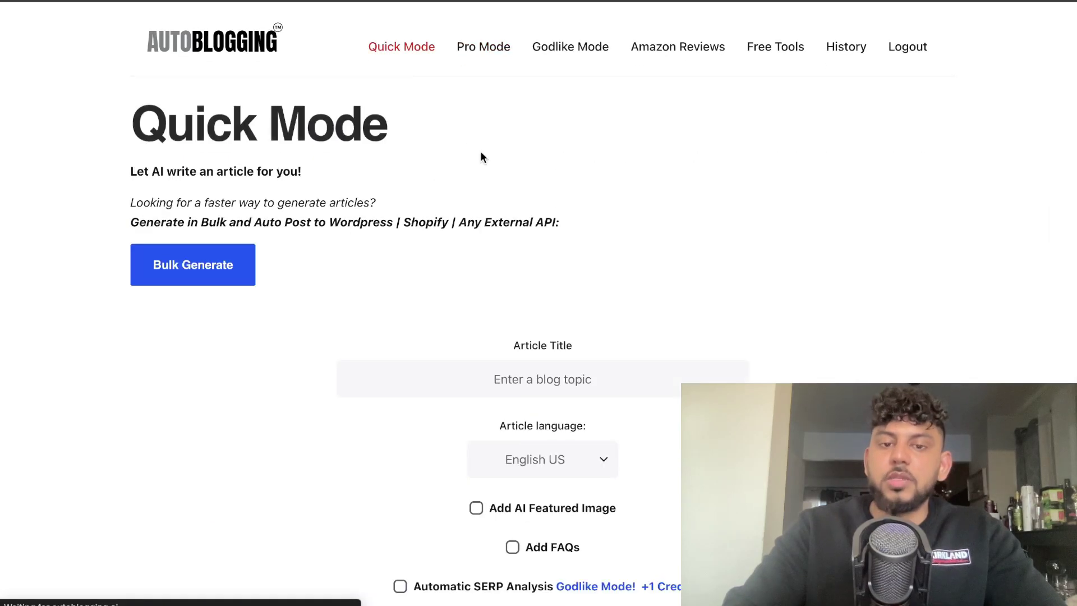
{"action": "scroll", "coordinate": [542, 226], "scroll_direction": "down", "scroll_amount": 2}
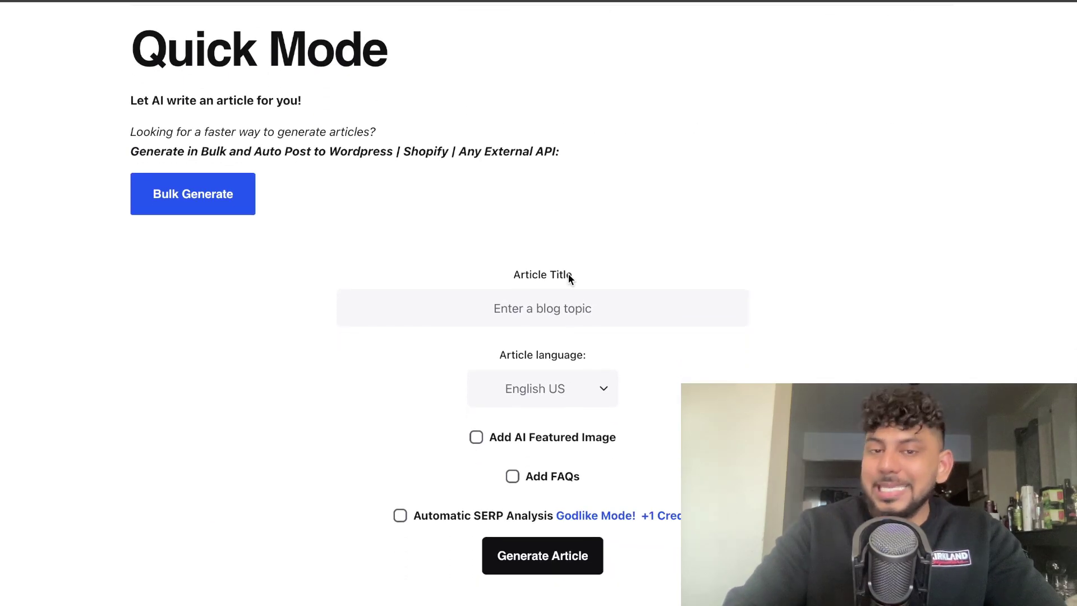
{"action": "scroll", "coordinate": [685, 219], "scroll_direction": "up", "scroll_amount": 1}
{"action": "scroll", "coordinate": [685, 219], "scroll_direction": "down", "scroll_amount": 1}
{"action": "left_click", "coordinate": [569, 313]}
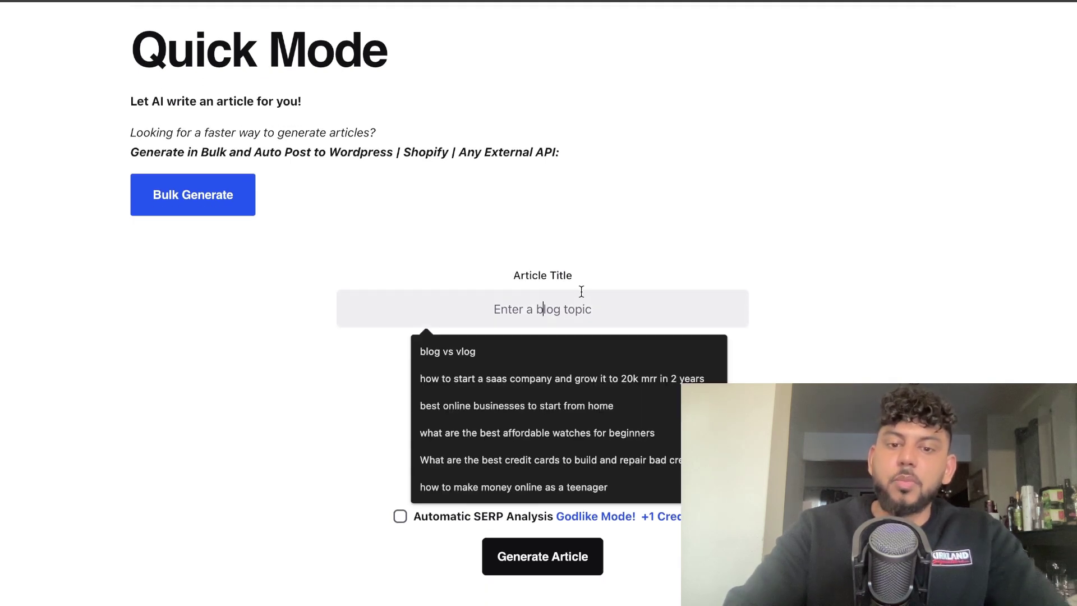
{"action": "type", "text": "how to start and grow an ai saas in 2023"}
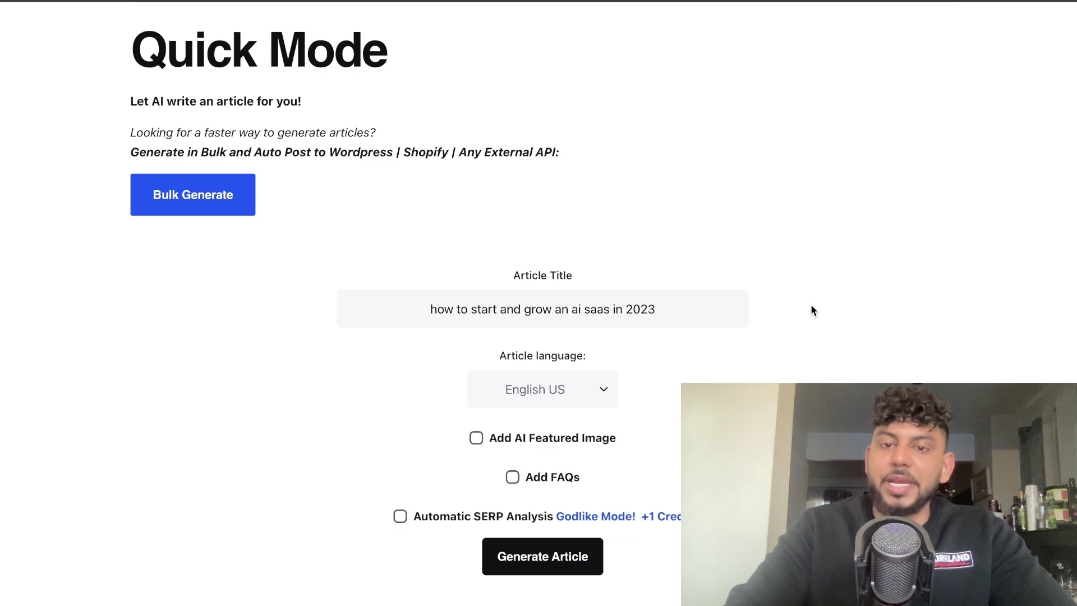
Include FAQs and generate the Quick Mode article.
{"action": "scroll", "coordinate": [811, 306], "scroll_direction": "down", "scroll_amount": 1}
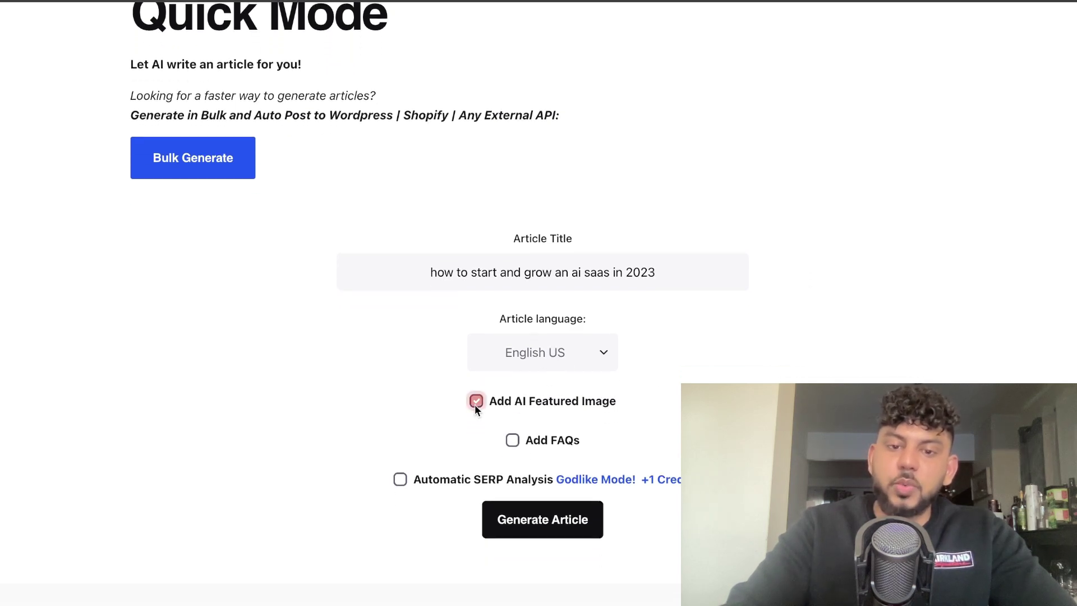
{"action": "scroll", "coordinate": [559, 437], "scroll_direction": "down", "scroll_amount": 1}
{"action": "left_click", "coordinate": [513, 418]}
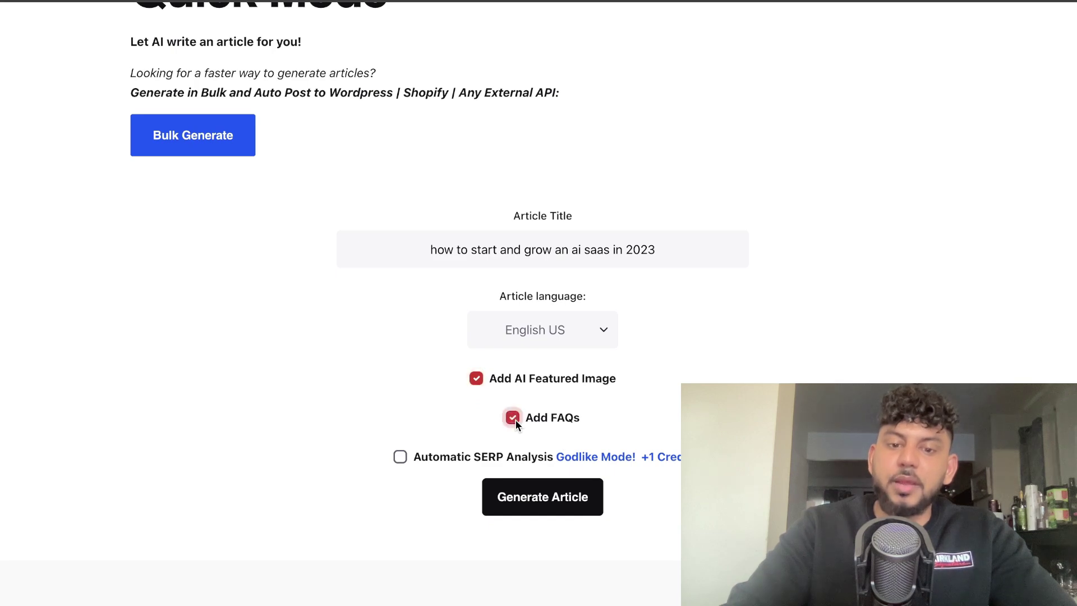
{"action": "scroll", "coordinate": [515, 419], "scroll_direction": "down", "scroll_amount": 1}
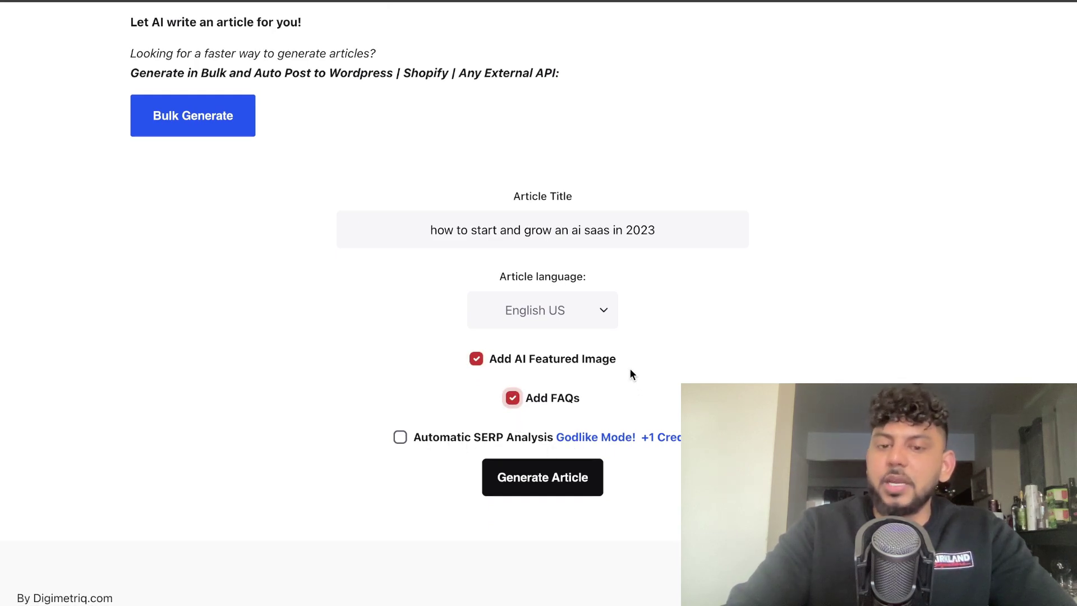
{"action": "scroll", "coordinate": [628, 374], "scroll_direction": "down", "scroll_amount": 1}
{"action": "left_click", "coordinate": [561, 465]}
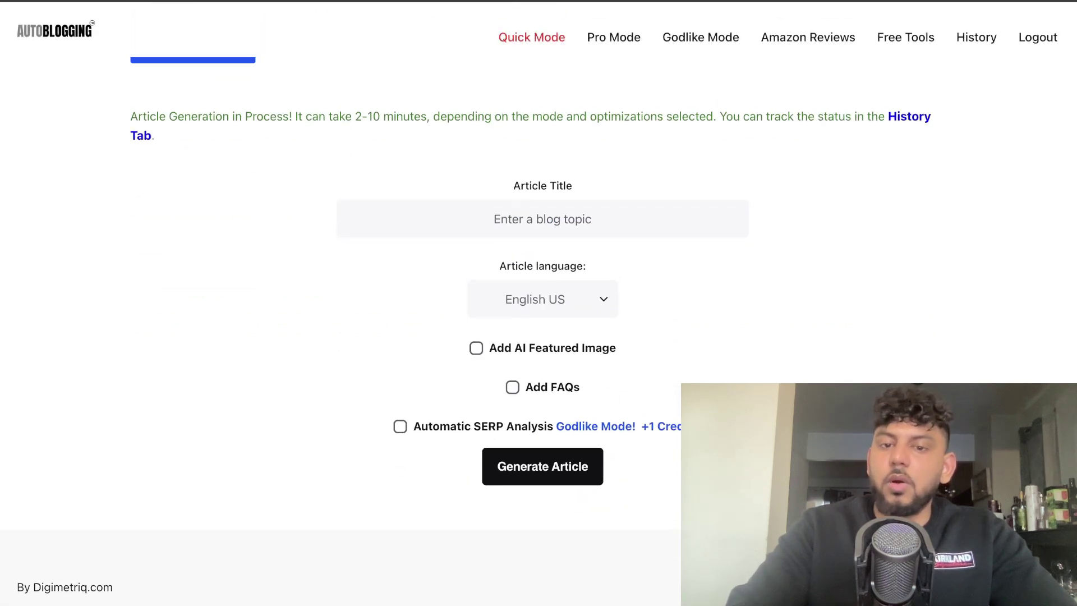
Scroll the Quick Mode page to check the 'Article Generation in Process' message for the AI SaaS article.
{"action": "scroll", "coordinate": [538, 303], "scroll_direction": "up", "scroll_amount": 2}
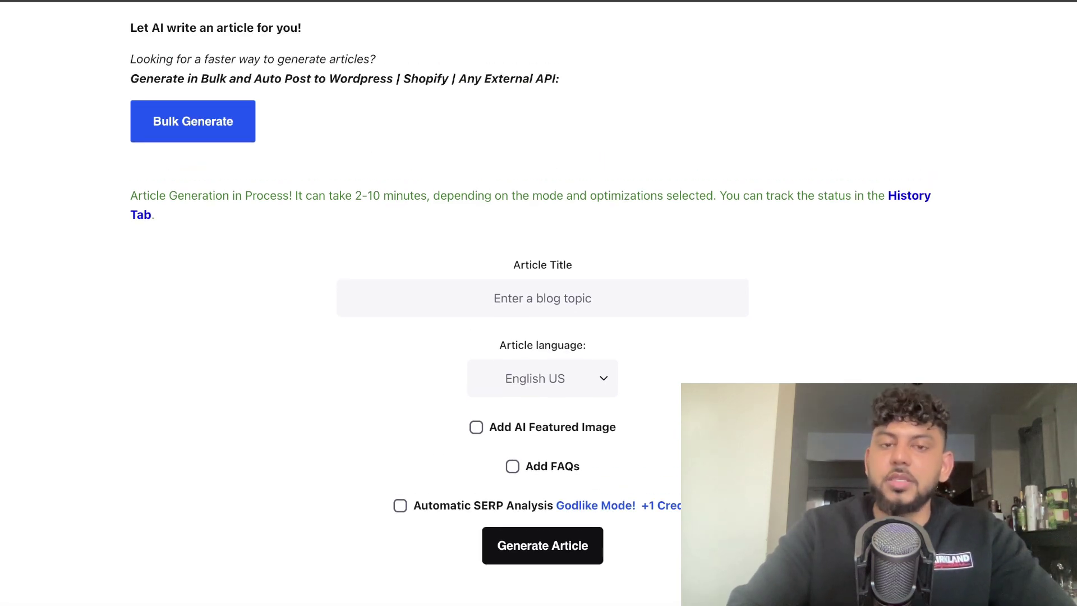
{"action": "scroll", "coordinate": [396, 108], "scroll_direction": "up", "scroll_amount": 3}
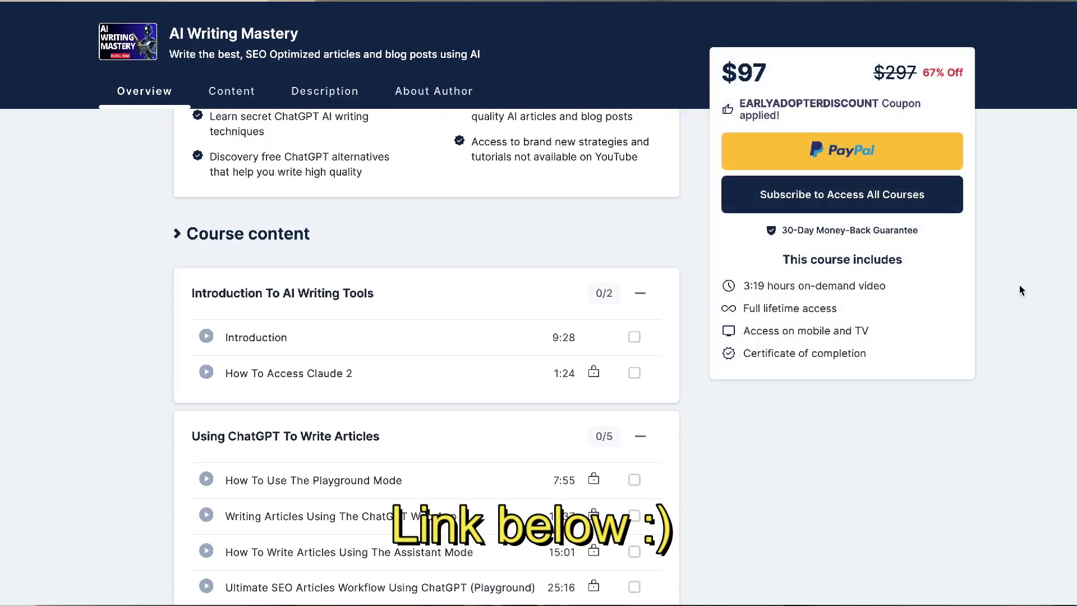
{"action": "scroll", "coordinate": [1021, 290], "scroll_direction": "down", "scroll_amount": 7}
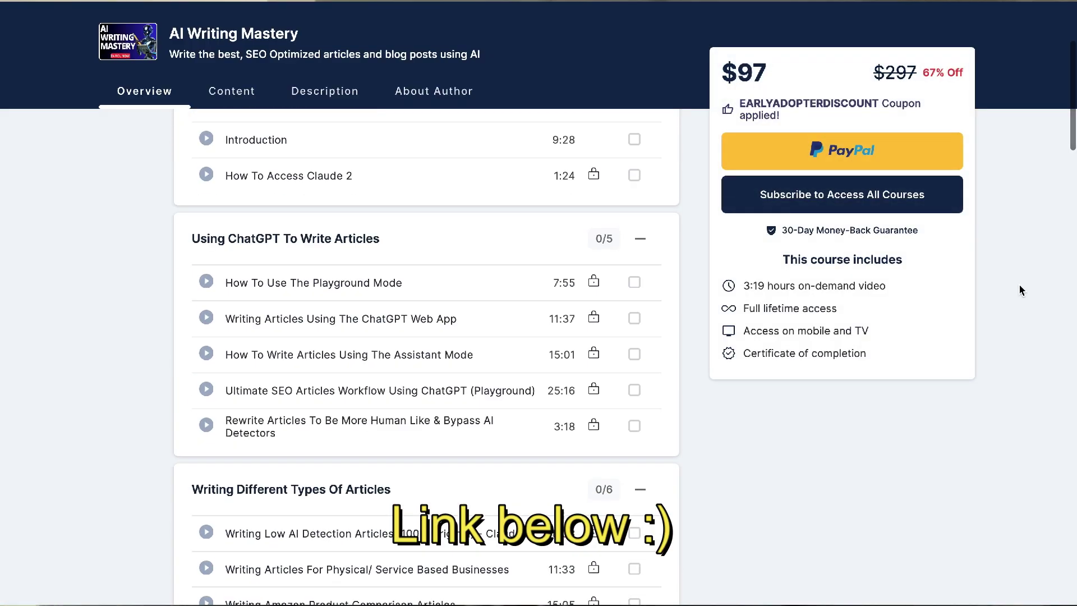
Play the AI Writing Mastery course's Introduction preview video.
{"action": "scroll", "coordinate": [988, 322], "scroll_direction": "down", "scroll_amount": 15}
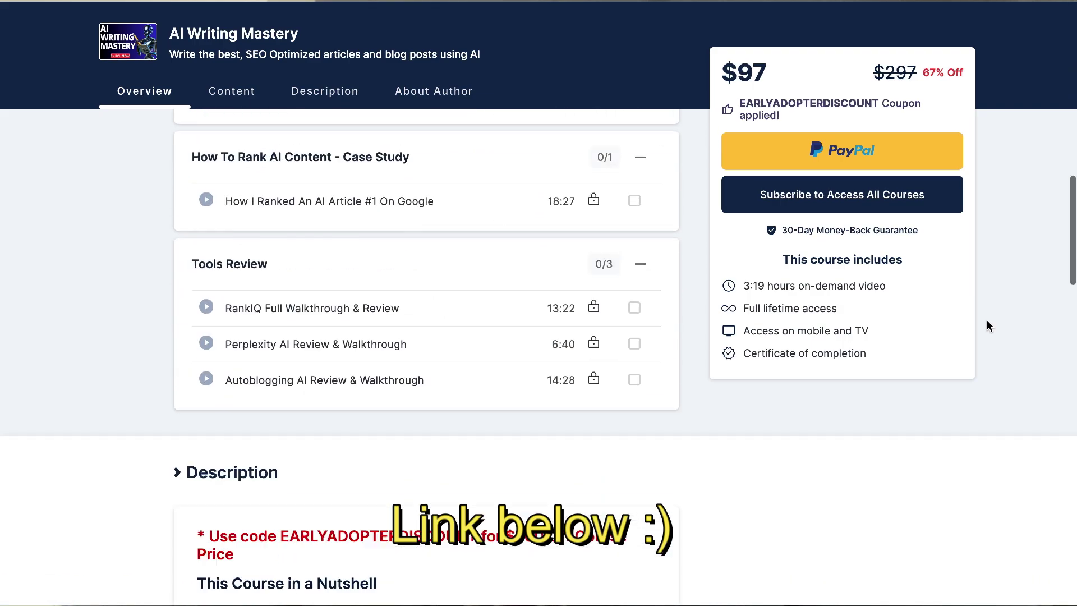
{"action": "scroll", "coordinate": [880, 225], "scroll_direction": "up", "scroll_amount": 20}
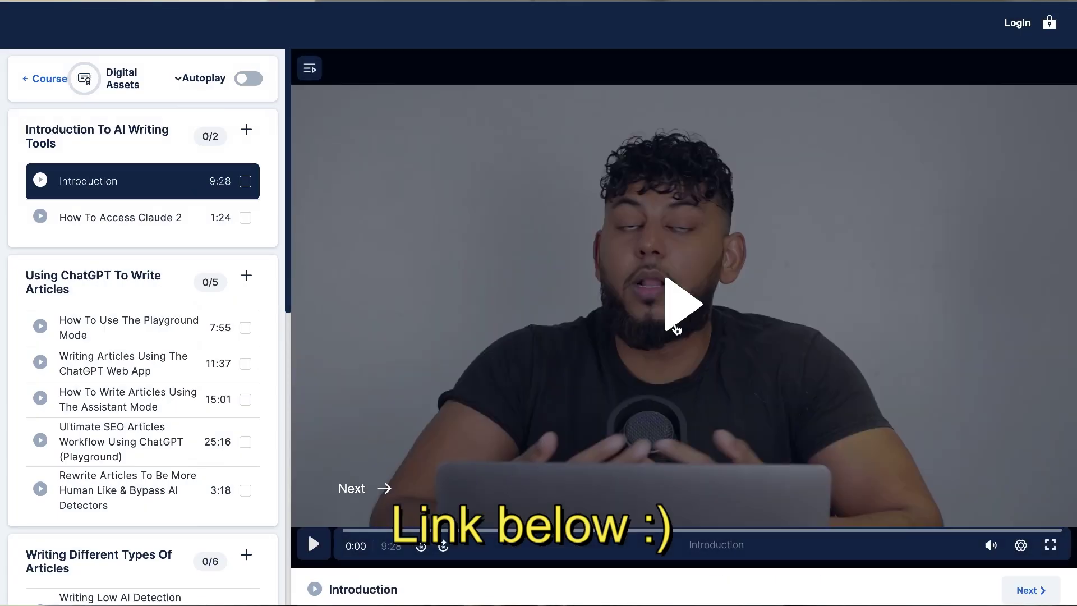
{"action": "left_click", "coordinate": [676, 329]}
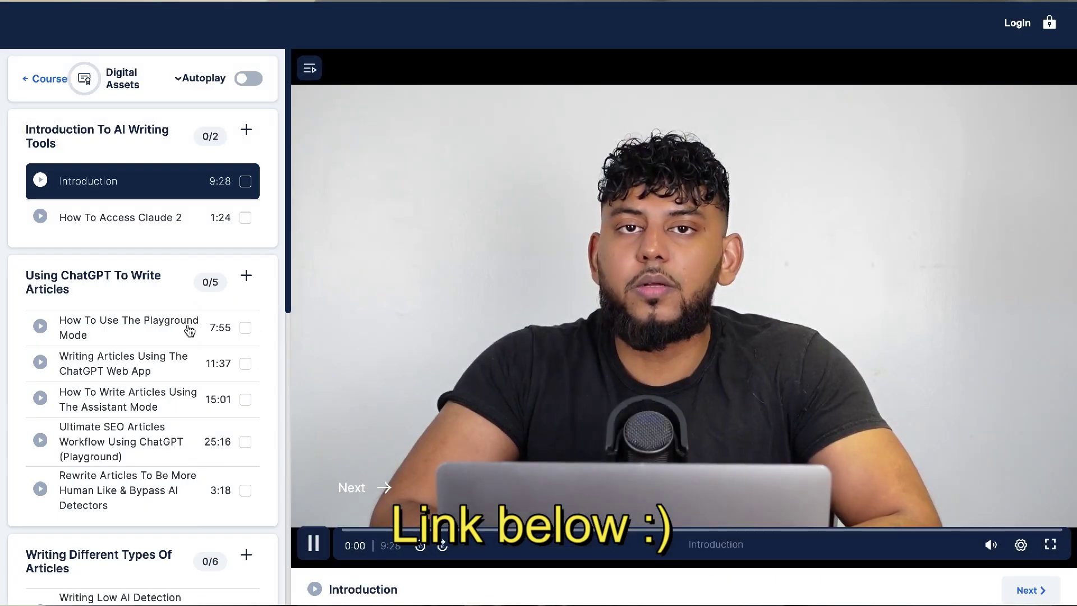
Browse the Playground Mode and ChatGPT Web App lessons, then return to Introduction.
{"action": "left_click", "coordinate": [207, 332]}
{"action": "scroll", "coordinate": [185, 325], "scroll_direction": "down", "scroll_amount": 1}
{"action": "left_click", "coordinate": [173, 336]}
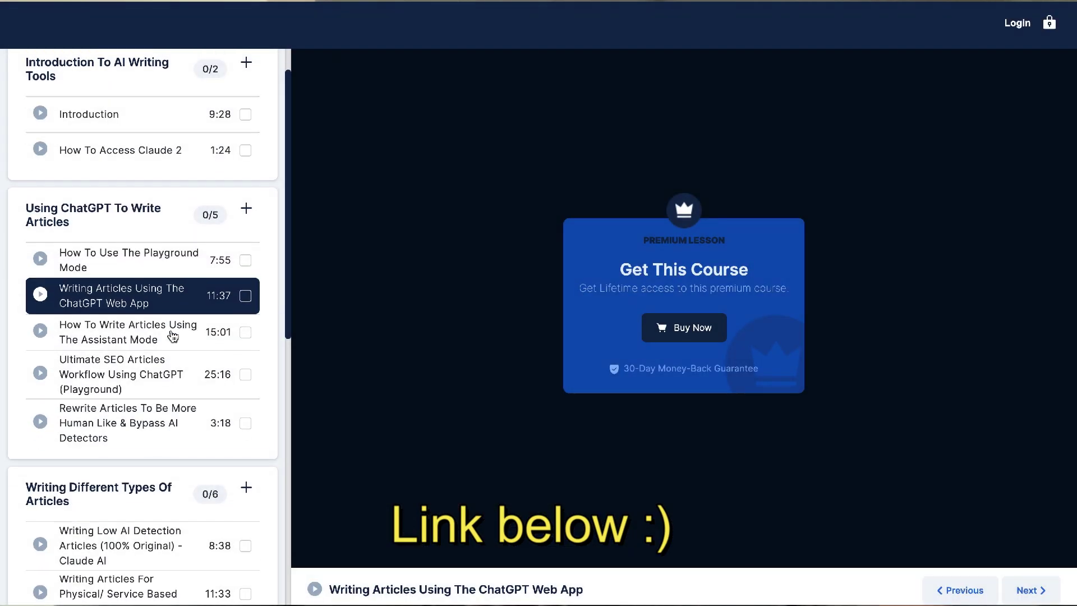
{"action": "scroll", "coordinate": [174, 336], "scroll_direction": "up", "scroll_amount": 2}
{"action": "left_click", "coordinate": [106, 195]}
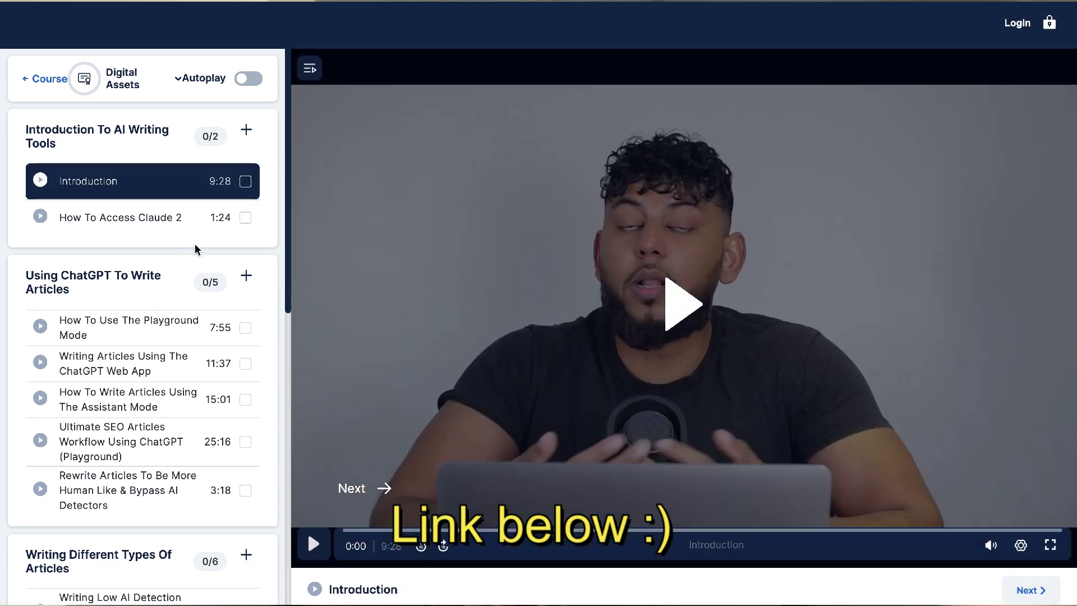
{"action": "scroll", "coordinate": [225, 275], "scroll_direction": "down", "scroll_amount": 3}
{"action": "scroll", "coordinate": [227, 276], "scroll_direction": "down", "scroll_amount": 8}
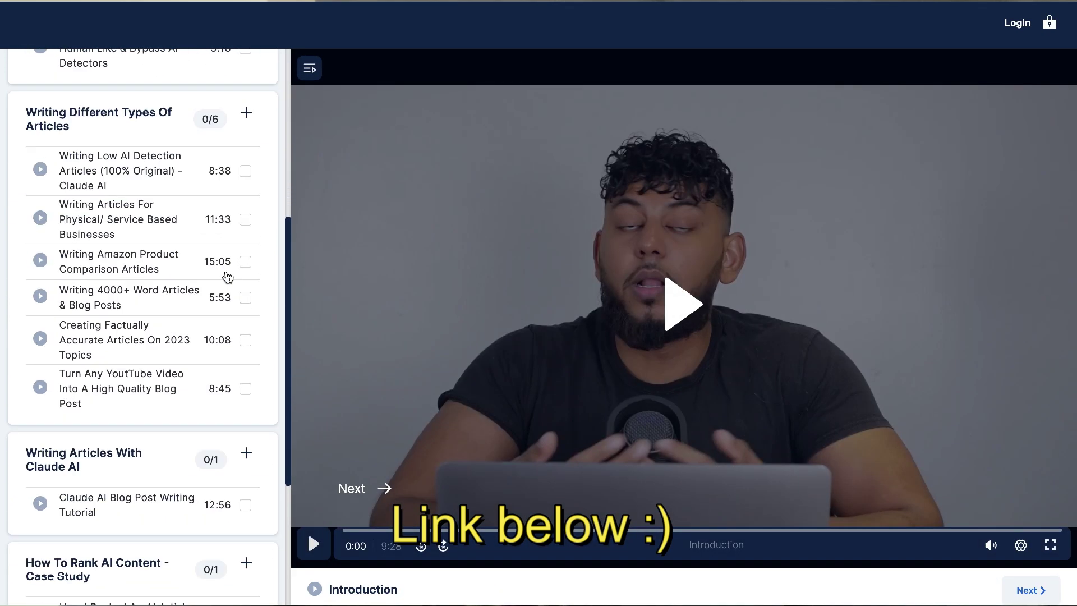
{"action": "scroll", "coordinate": [224, 270], "scroll_direction": "down", "scroll_amount": 1}
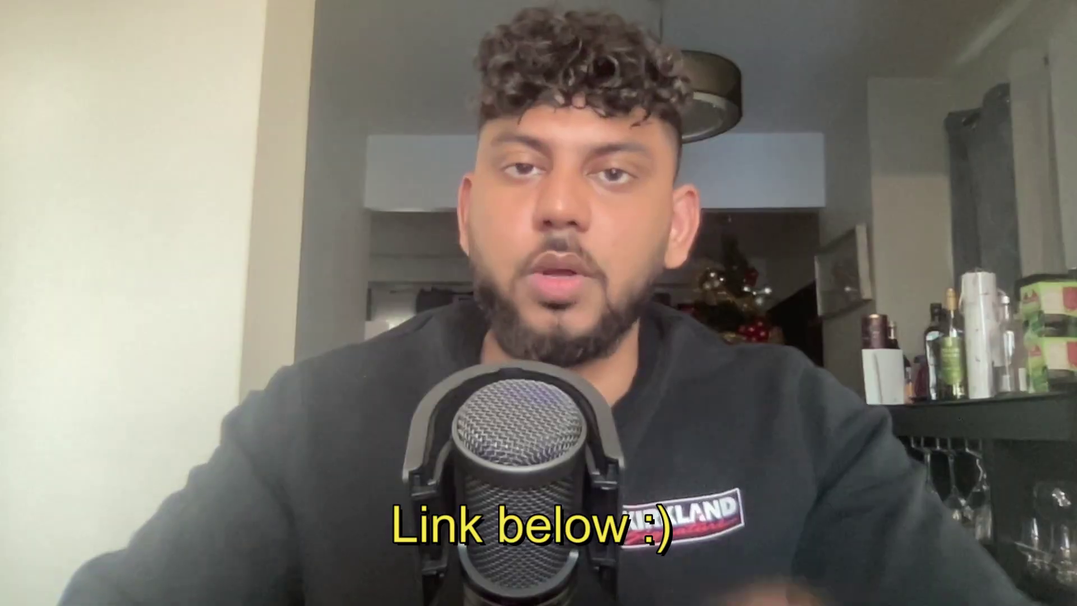